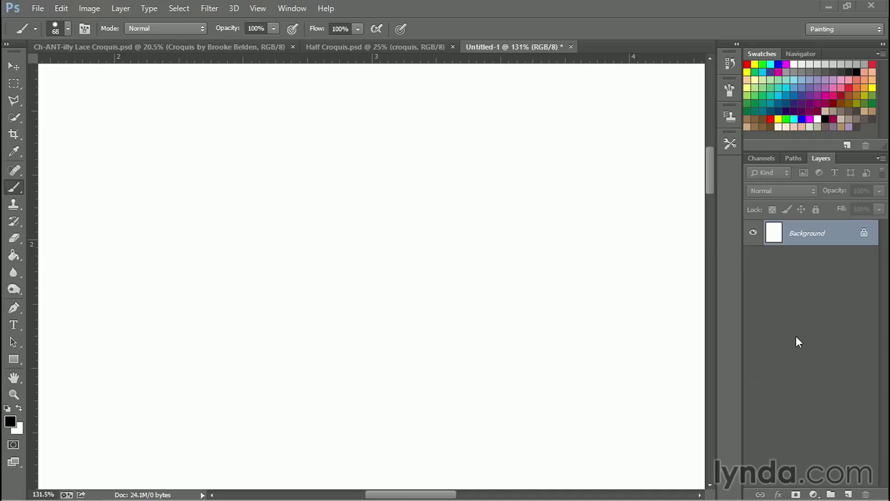
- Set the brush size to 3 px and add a new empty Layer 1 above the Background
left_click(68, 29)
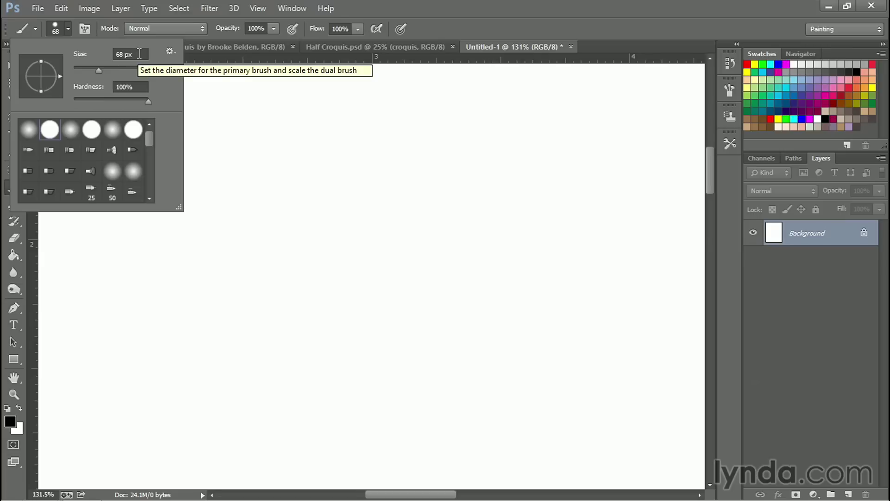
left_click(115, 54)
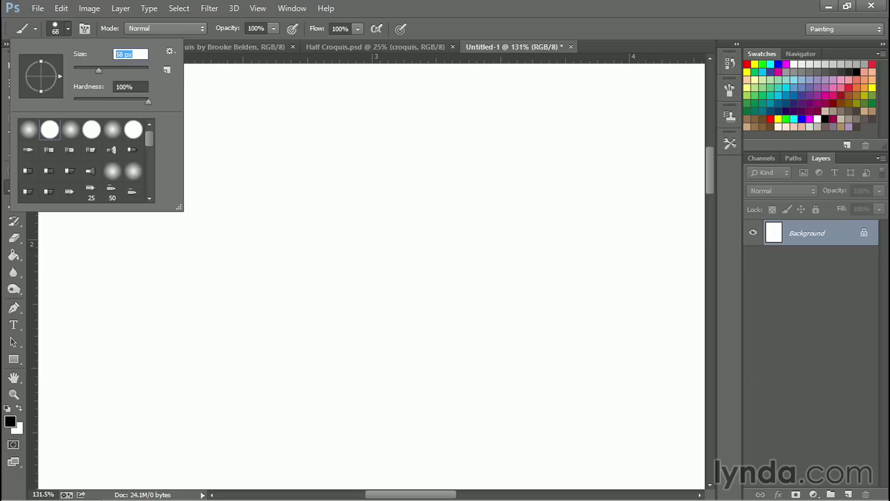
type("3")
key("Return")
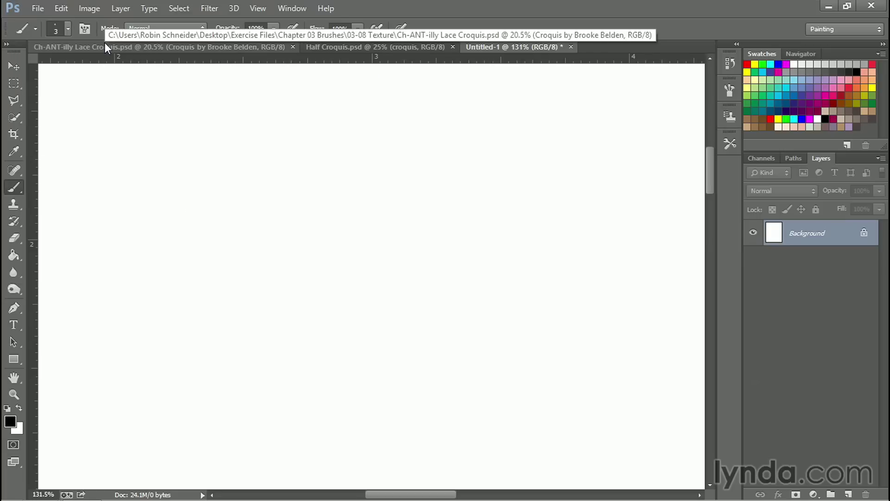
left_click(849, 494)
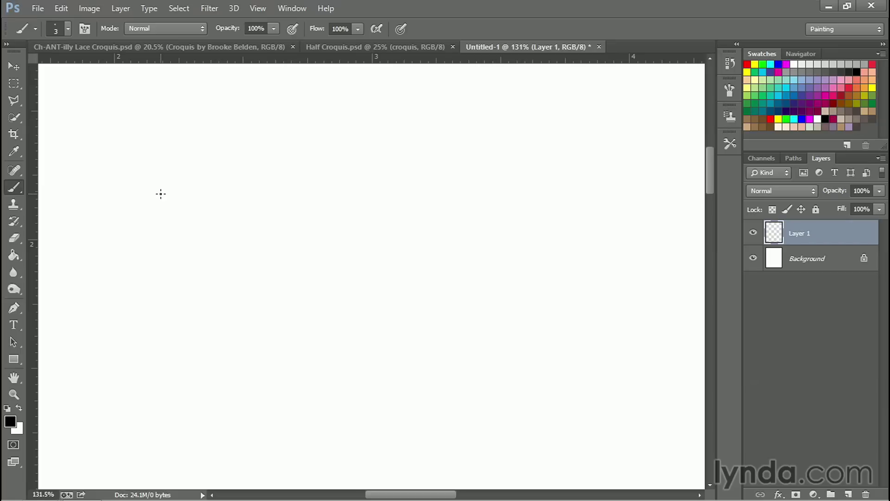
- Dab seven black 3 px dots in a loose cluster, with one lone dot below it
left_click(231, 145)
left_click(239, 158)
left_click(219, 168)
left_click(222, 154)
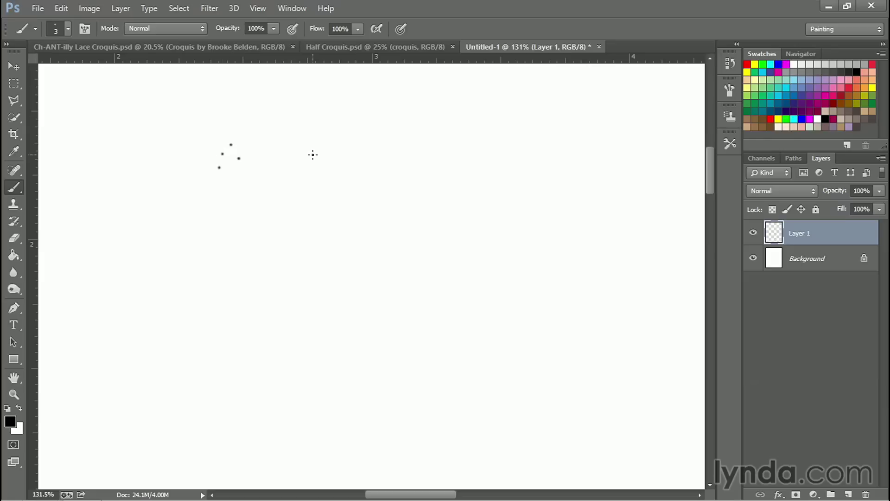
left_click(247, 148)
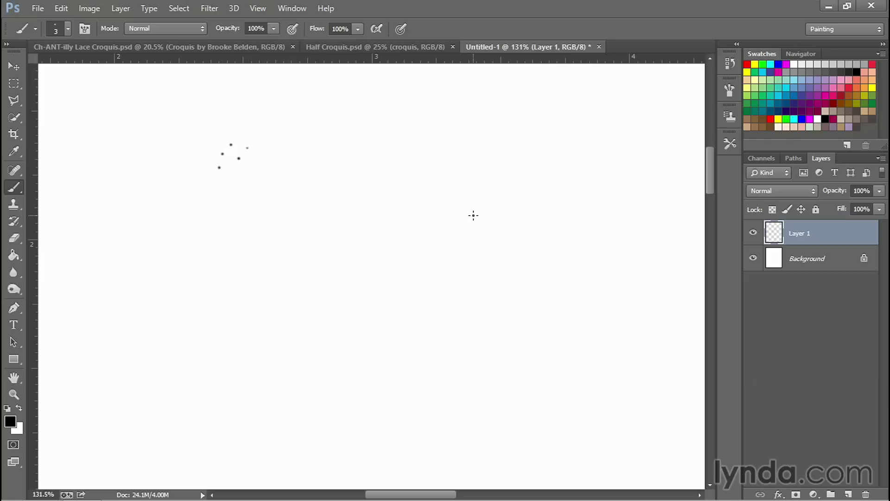
left_click(247, 148)
left_click(245, 182)
- Define the marquee-selected dot cluster as the 62 px brush 'pepper', then delete the dots and deselect
left_click(14, 82)
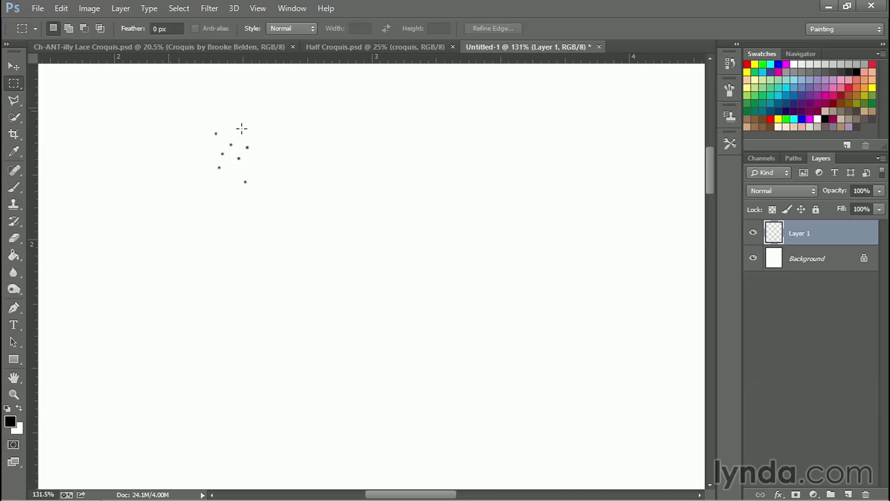
left_click_drag(192, 120, 273, 203)
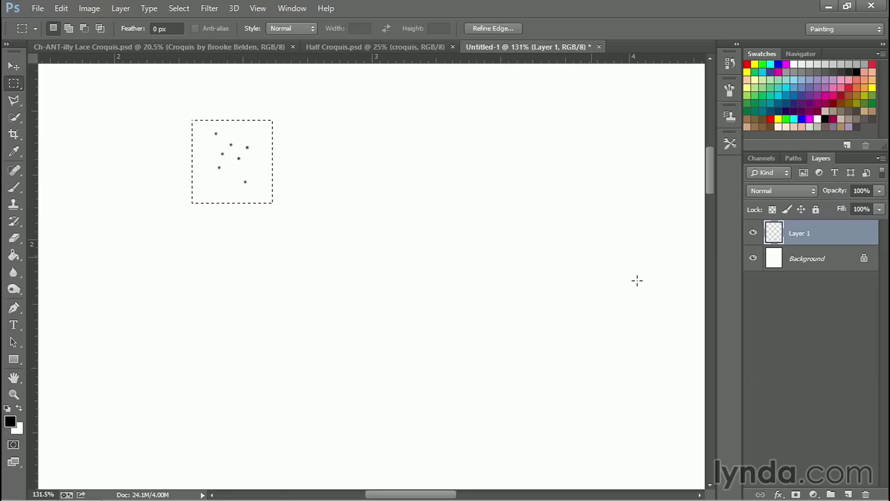
left_click(60, 9)
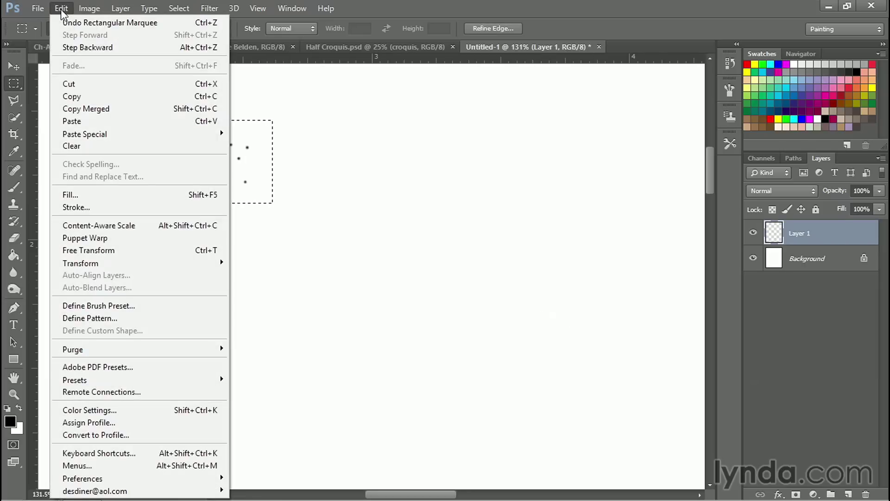
left_click(128, 308)
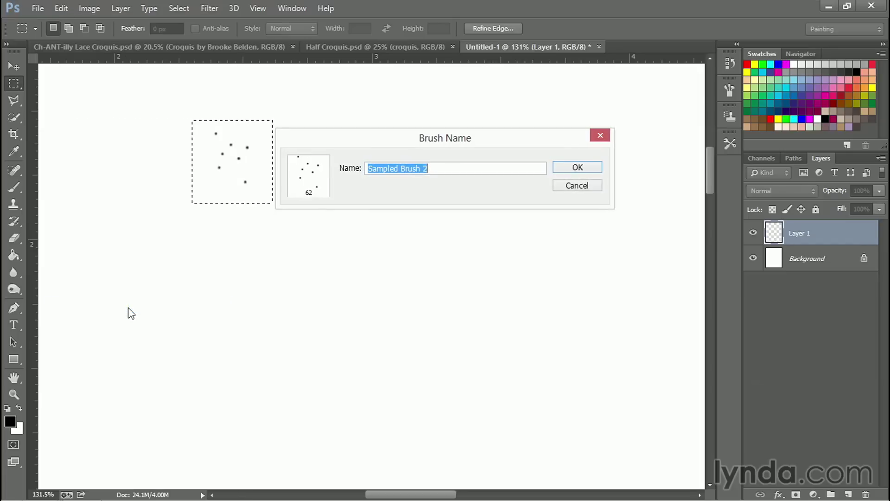
type("p")
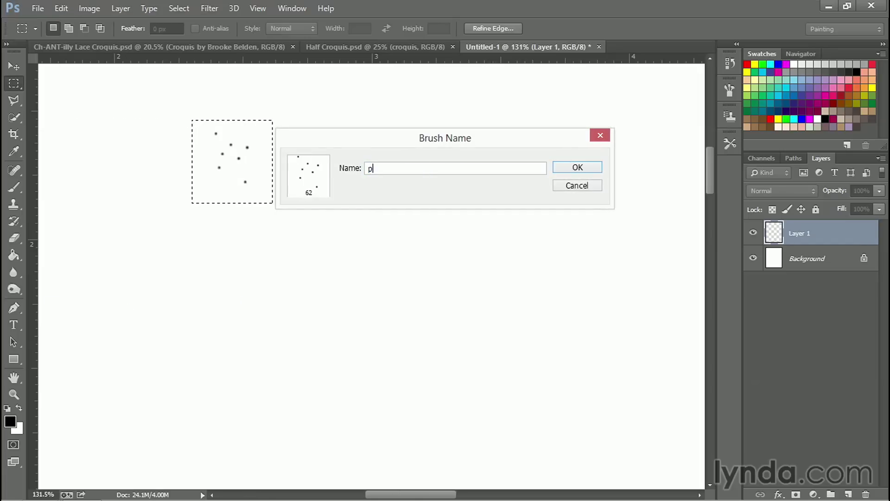
type("epper")
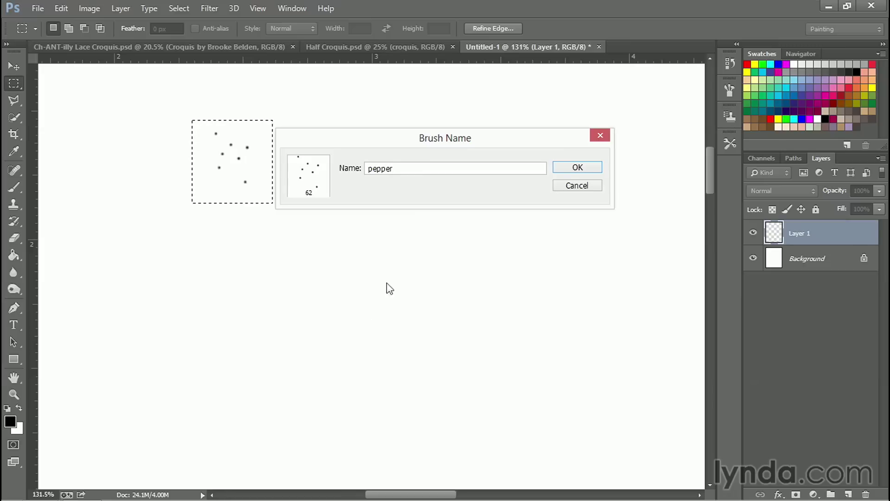
left_click(570, 164)
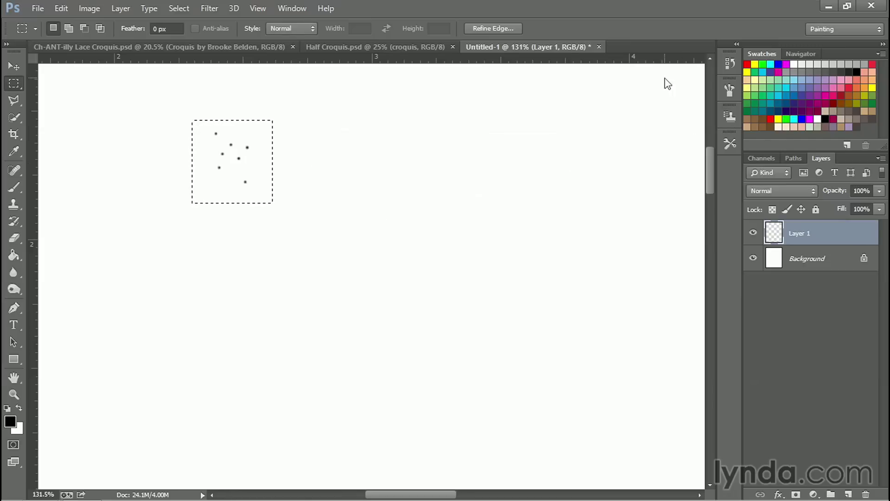
key("Delete")
key("ctrl+d")
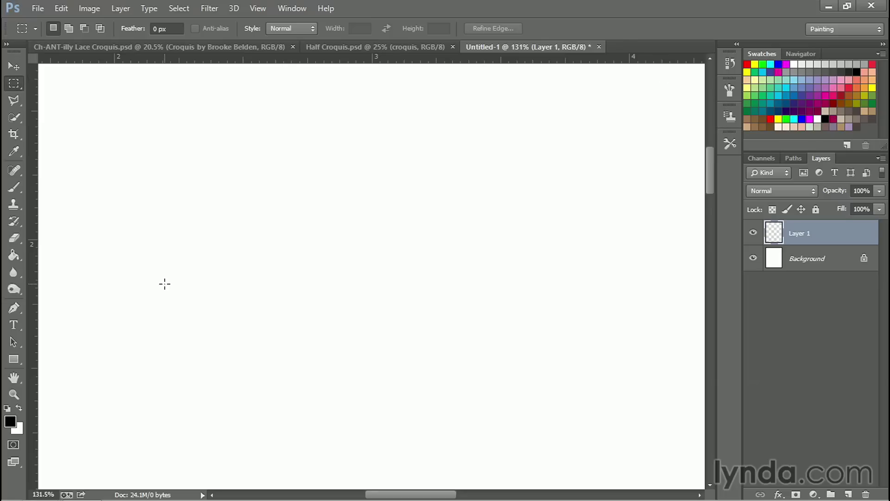
- Choose the 62 px pepper brush, stamp one cluster, and paint a long horizontal stroke across the canvas
left_click(14, 188)
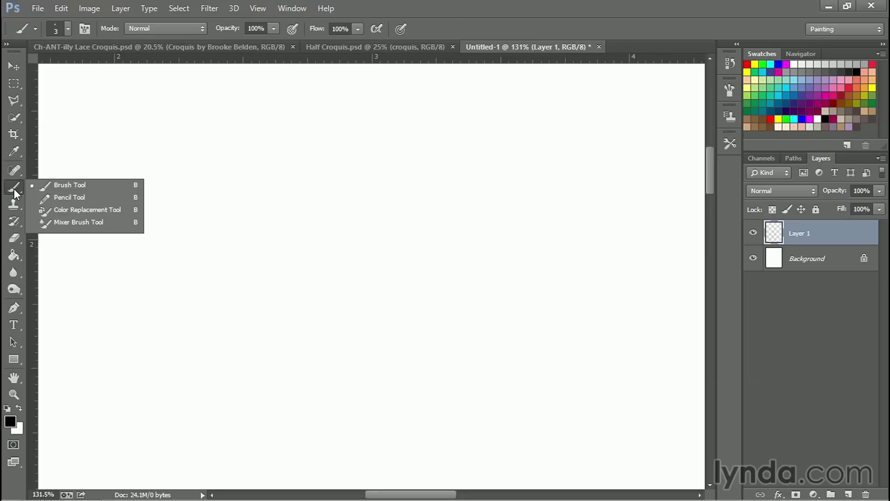
left_click(67, 27)
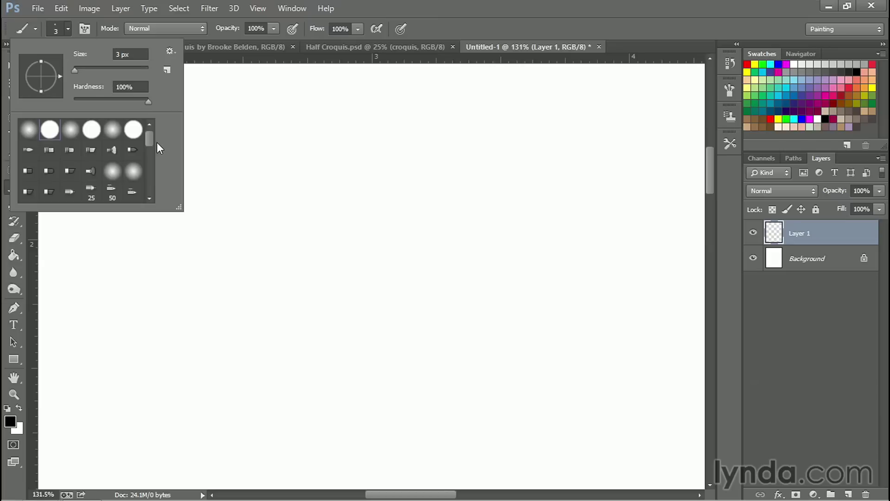
left_click_drag(149, 139, 158, 202)
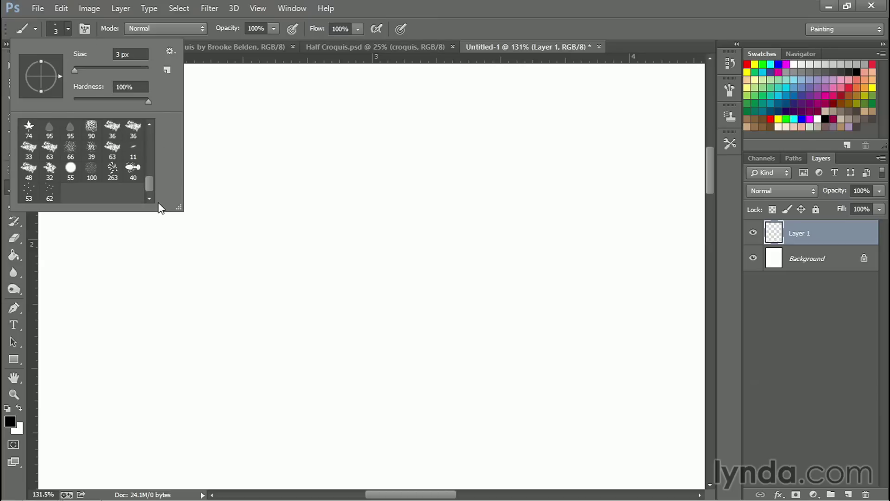
left_click(51, 195)
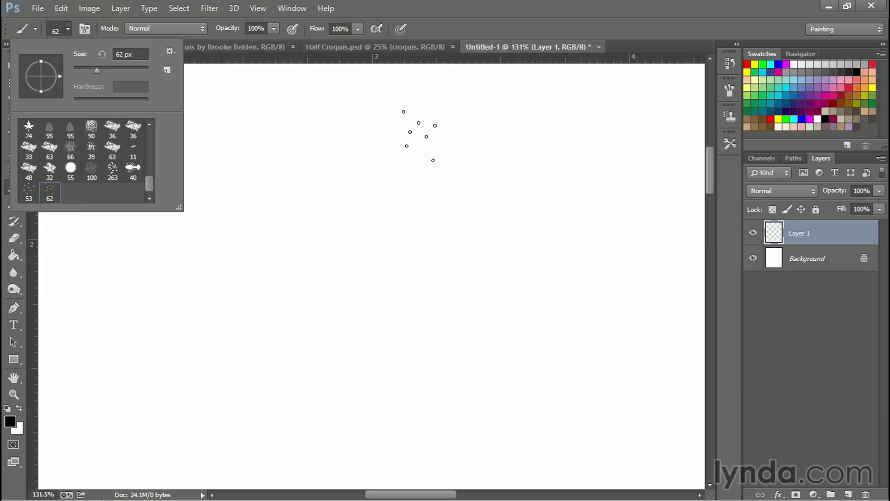
left_click(246, 113)
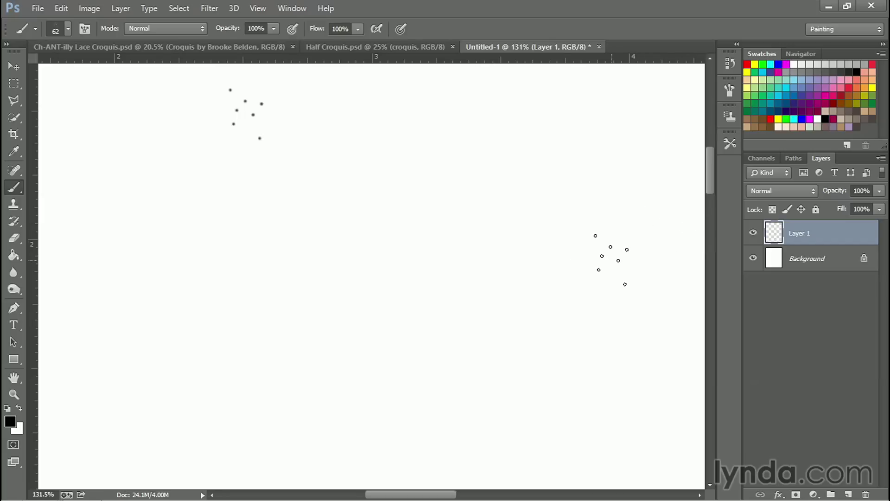
left_click_drag(141, 194, 639, 200)
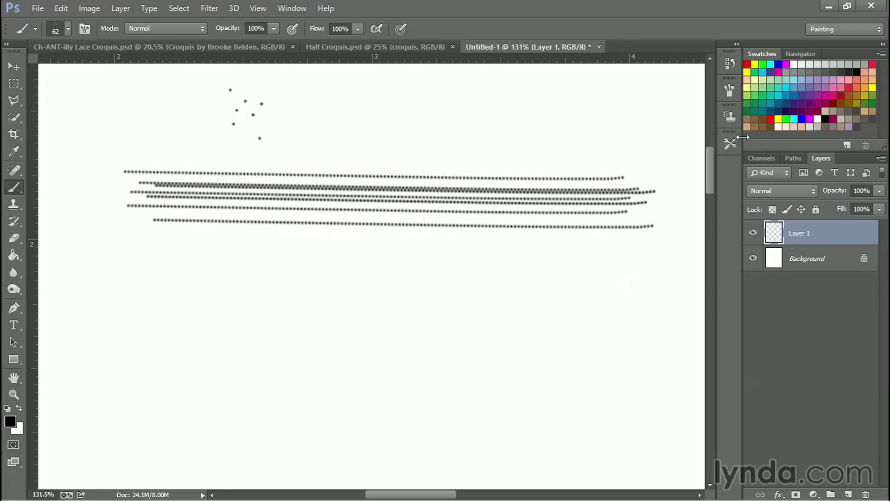
- Set the pepper brush spacing to 142%, Angle Jitter to 100%, and size control to Off
left_click(729, 90)
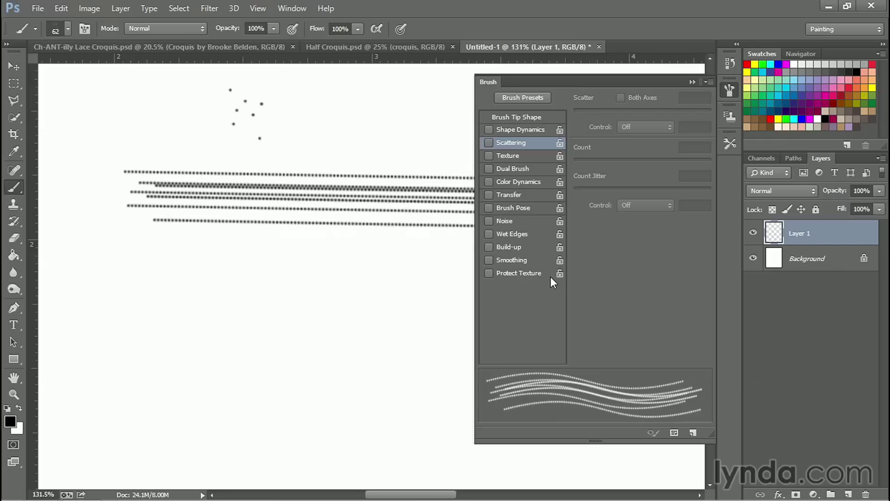
left_click(526, 115)
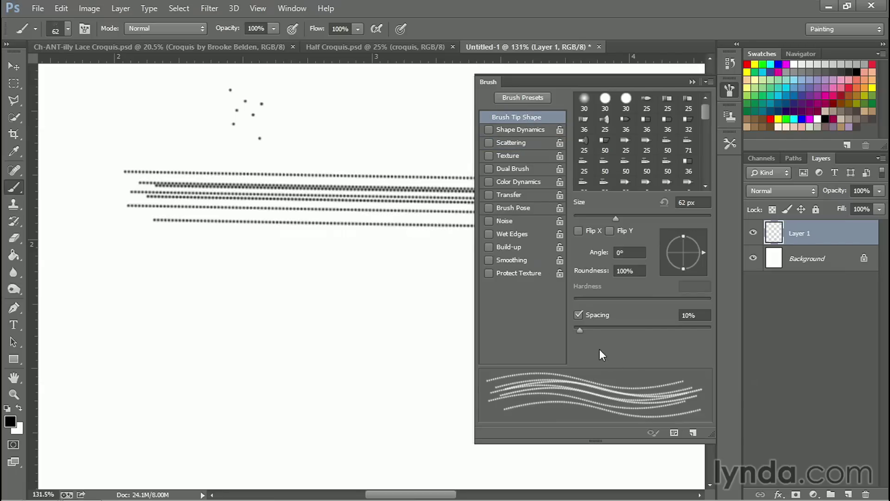
left_click_drag(580, 330, 652, 332)
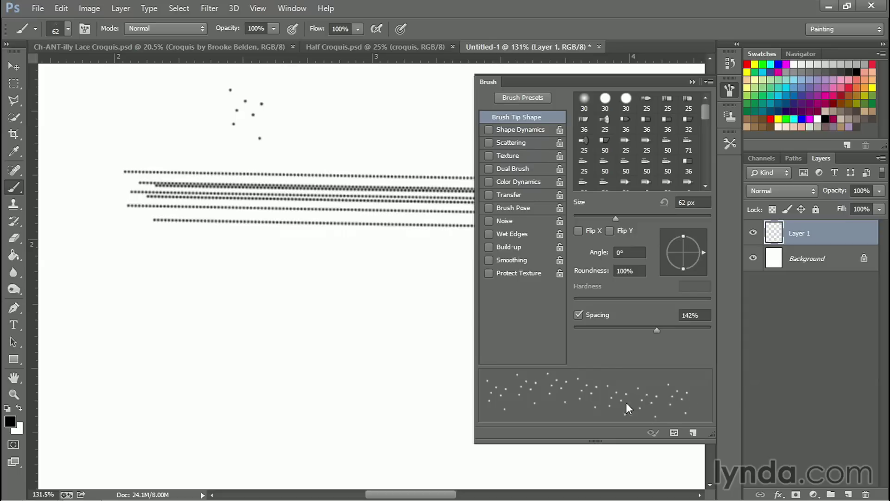
left_click(530, 129)
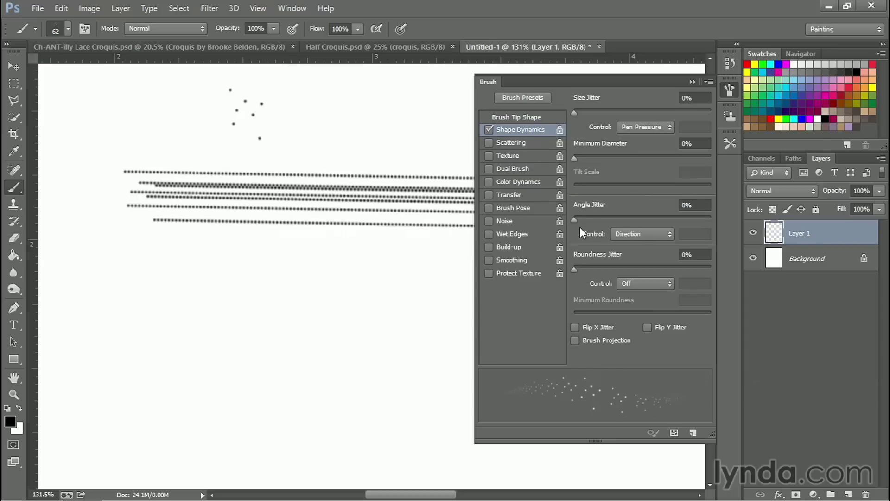
left_click_drag(576, 220, 719, 219)
left_click(664, 127)
left_click(658, 140)
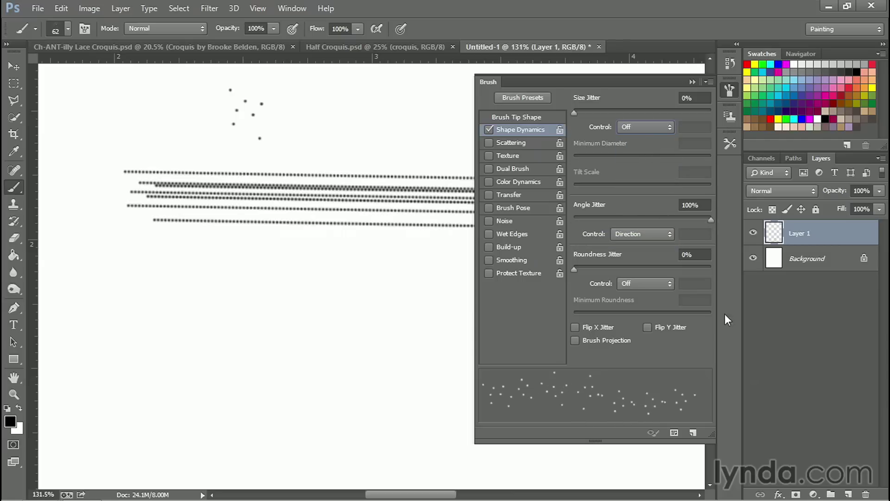
left_click(693, 82)
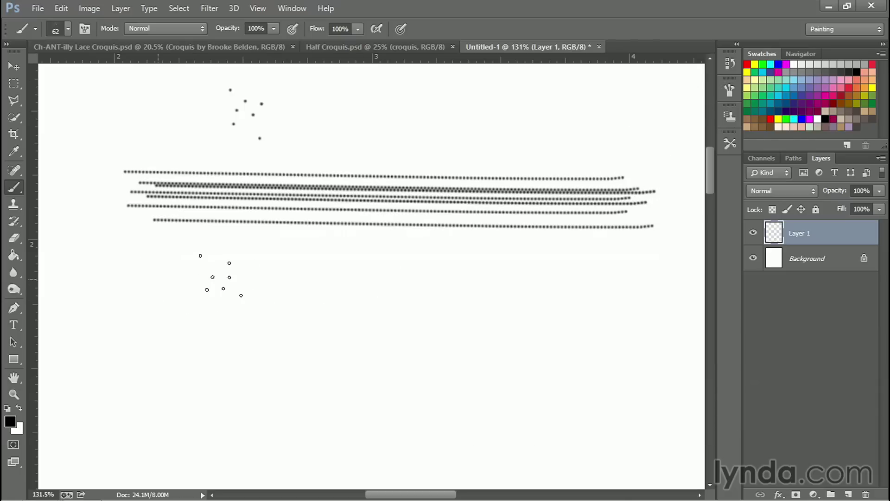
- Paint three scattered pepper-dot strokes across the lower canvas below the lines
mouse_move(153, 278)
left_mouse_down()
mouse_move(547, 282)
mouse_move(637, 301)
mouse_move(649, 315)
left_mouse_up()
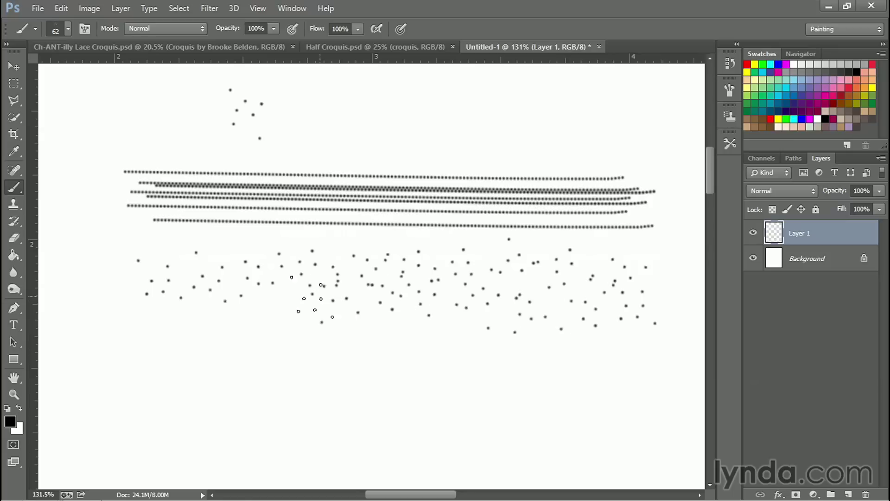
mouse_move(129, 320)
left_mouse_down()
mouse_move(147, 339)
mouse_move(449, 317)
mouse_move(630, 341)
mouse_move(621, 363)
mouse_move(485, 371)
mouse_move(256, 350)
mouse_move(157, 372)
mouse_move(192, 385)
mouse_move(339, 362)
mouse_move(586, 375)
mouse_move(466, 336)
mouse_move(256, 314)
mouse_move(171, 318)
mouse_move(598, 301)
left_mouse_up()
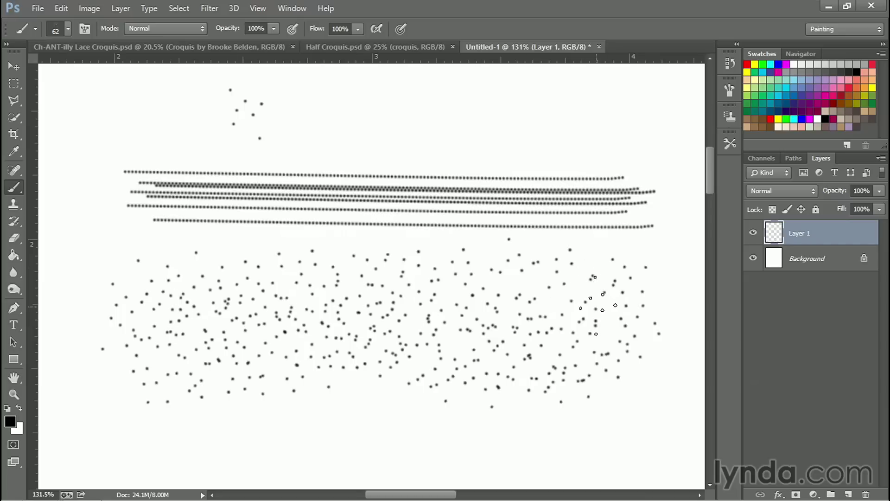
mouse_move(323, 278)
left_mouse_down()
mouse_move(165, 278)
mouse_move(127, 288)
mouse_move(377, 266)
mouse_move(631, 293)
mouse_move(215, 320)
mouse_move(144, 342)
mouse_move(443, 351)
mouse_move(619, 371)
left_mouse_up()
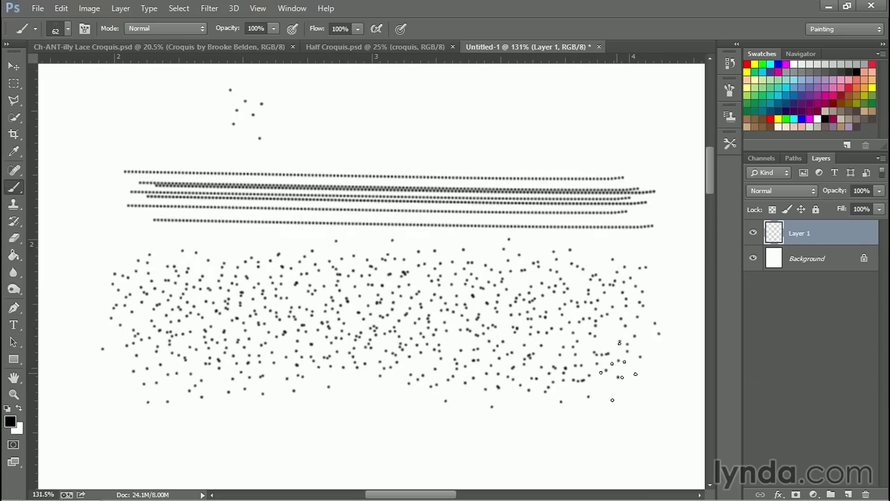
- Tighten the brush spacing, enable scattering, and paint a dense test stroke across the canvas top
left_click(730, 92)
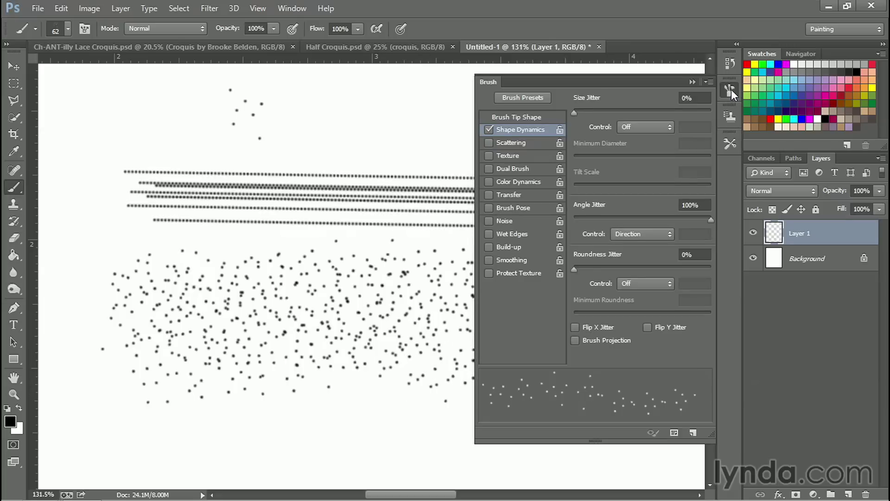
left_click(513, 117)
left_click_drag(655, 328, 599, 339)
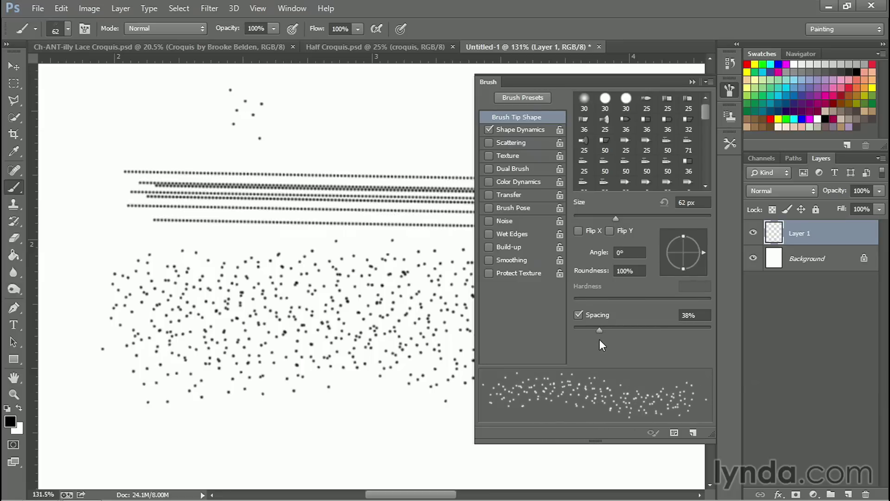
left_click(522, 143)
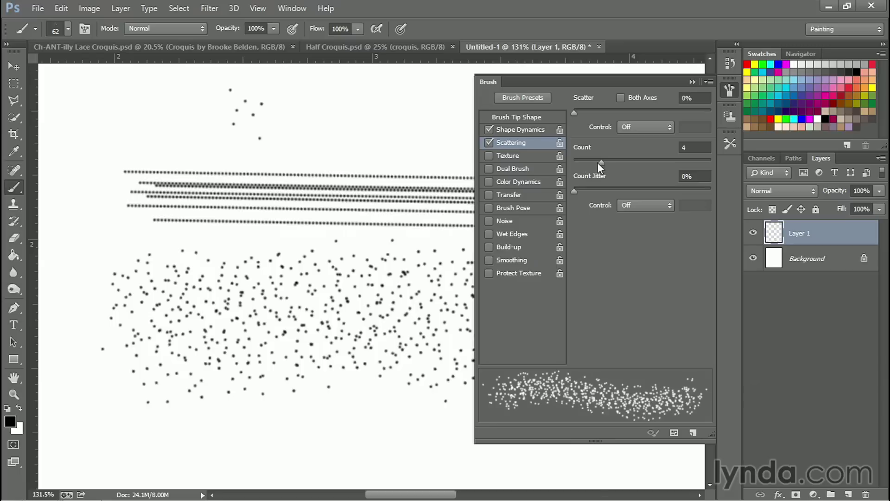
mouse_move(100, 121)
left_mouse_down()
mouse_move(442, 124)
mouse_move(432, 156)
mouse_move(118, 159)
mouse_move(150, 179)
mouse_move(426, 190)
left_mouse_up()
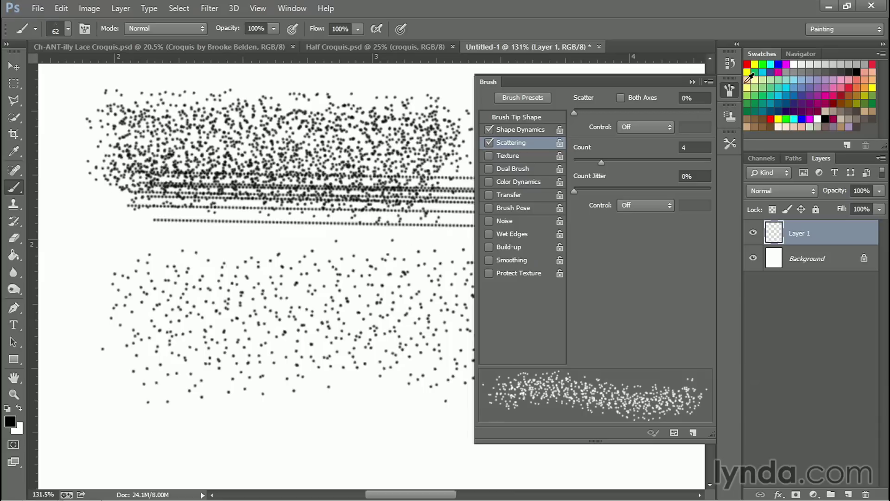
left_click(693, 82)
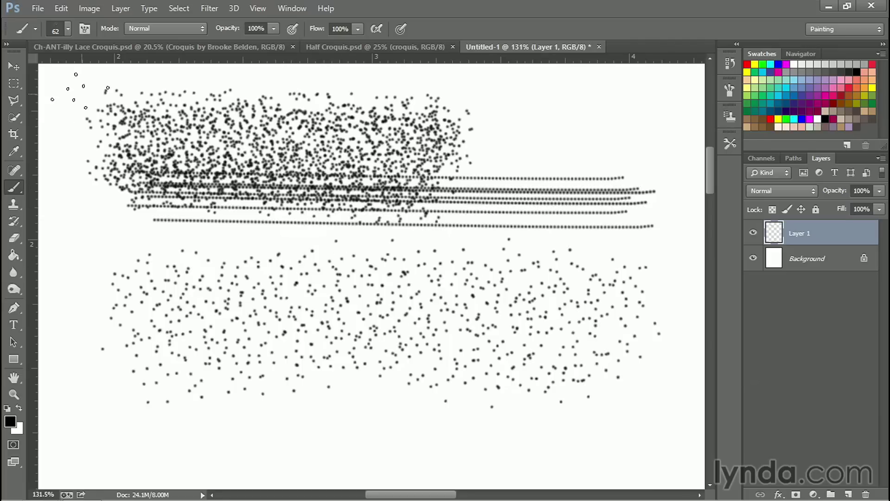
- Save the black scatter brush as the tool preset 'pepper', with colour included
left_click(34, 29)
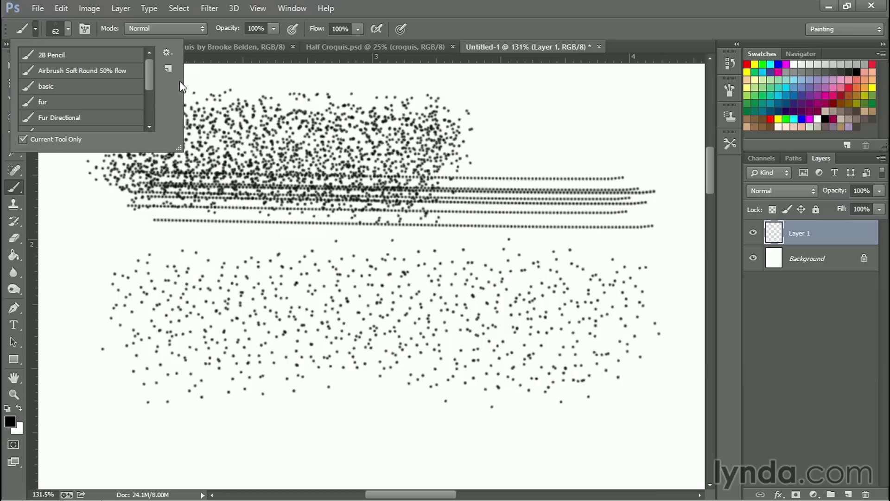
left_click(168, 69)
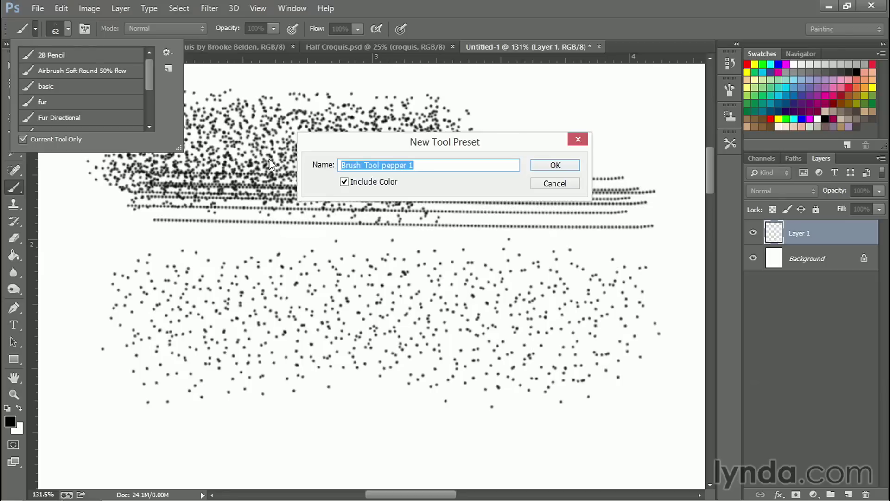
type("pe")
key("BackSpace")
key("BackSpace")
type("pepper")
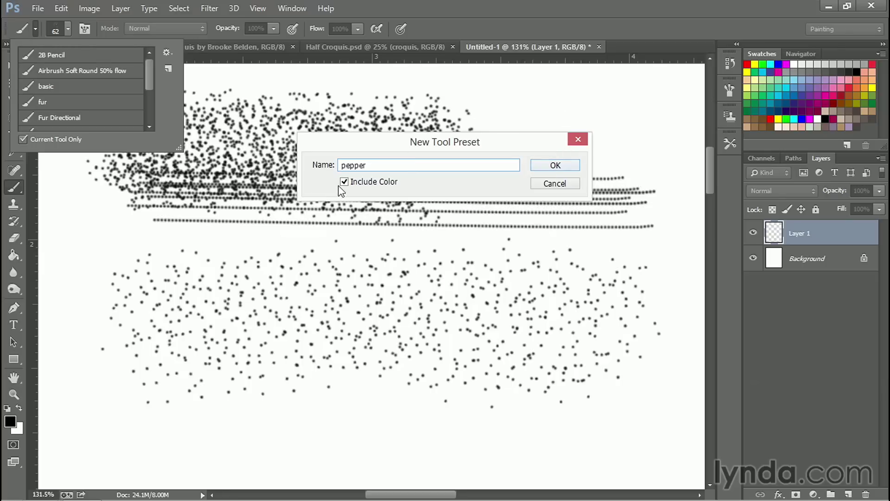
left_click(571, 167)
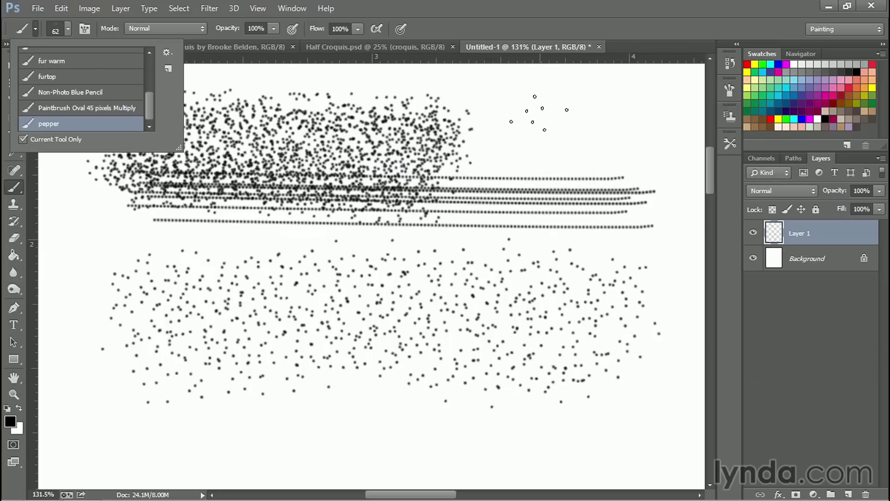
- Swap to white paint and save the scatter brush as a second tool preset named 'salt'
left_click(20, 407)
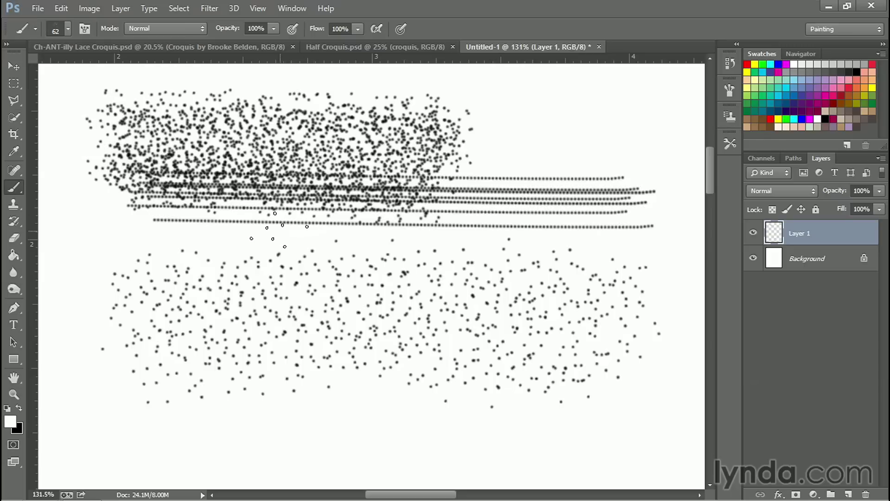
left_click(35, 28)
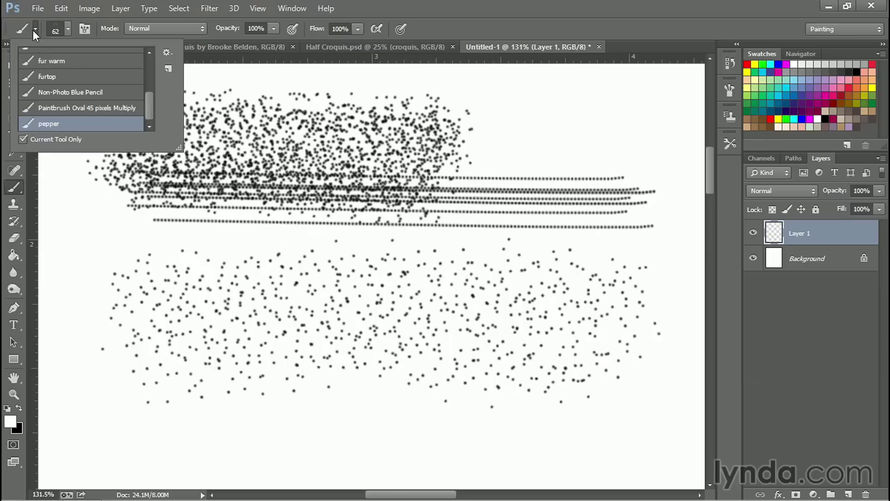
left_click(166, 68)
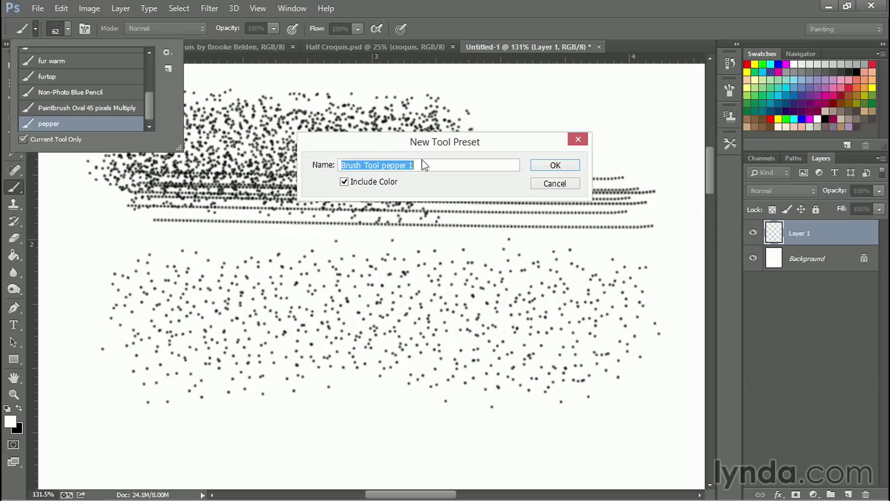
left_click_drag(429, 162, 286, 162)
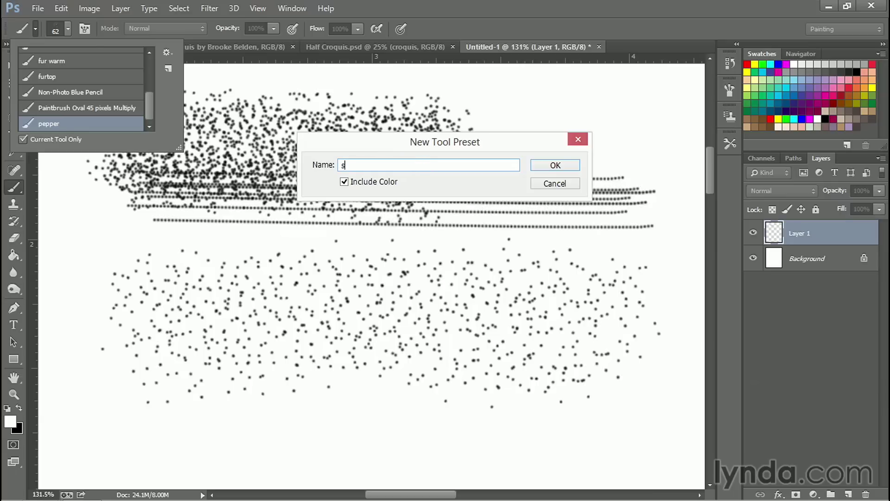
type("alt")
left_click(555, 166)
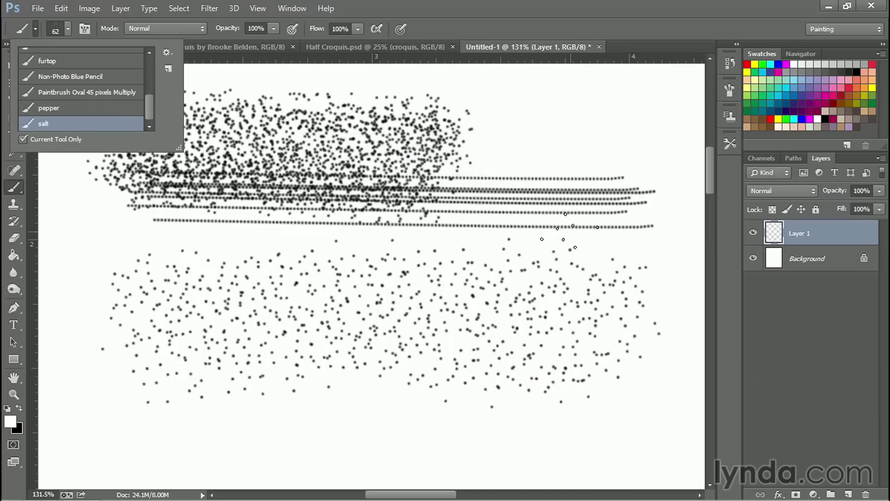
left_click(327, 47)
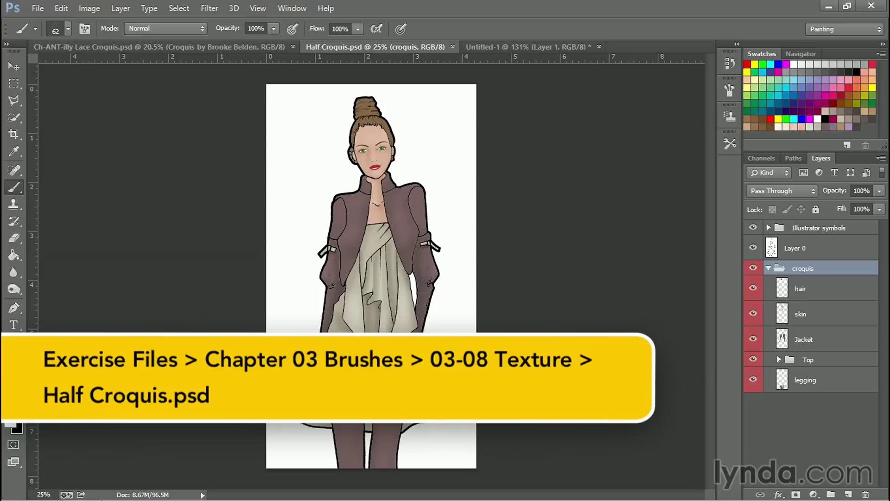
- Zoom in twice on the croquis jacket and pick the light beige swatch as paint colour
key("z")
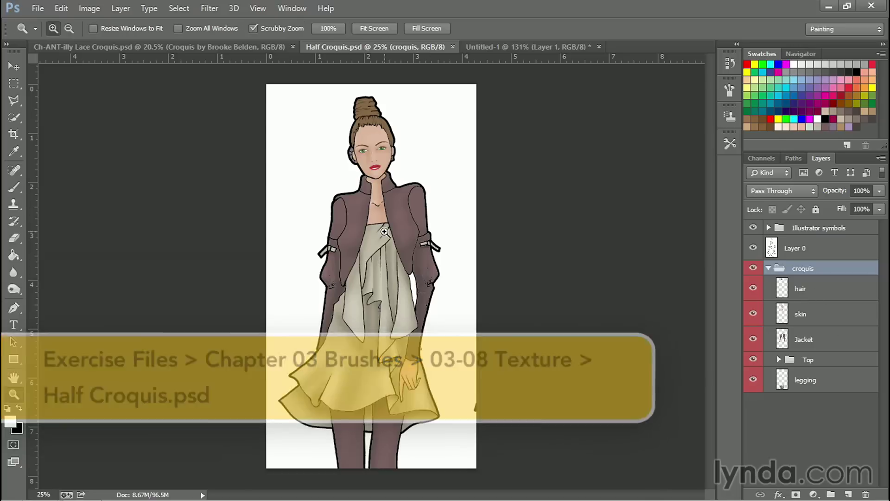
left_click(390, 219)
left_click(389, 220)
scroll(494, 332, "down", 3)
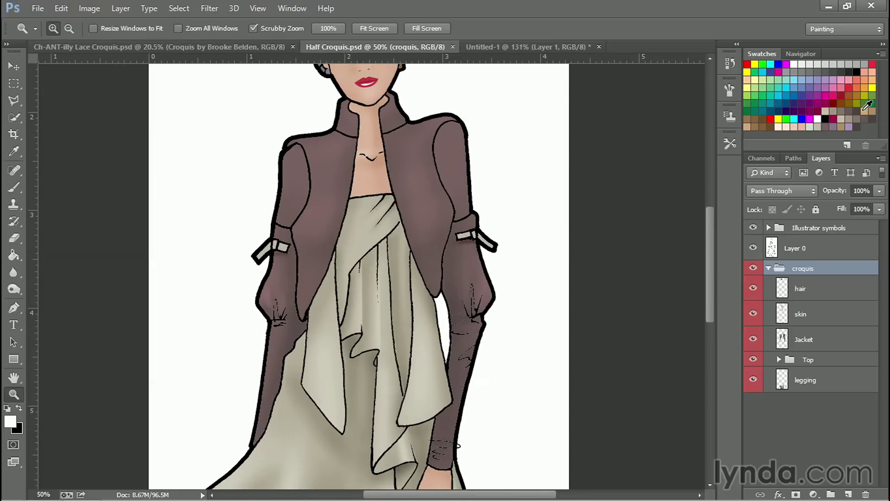
left_click(828, 111)
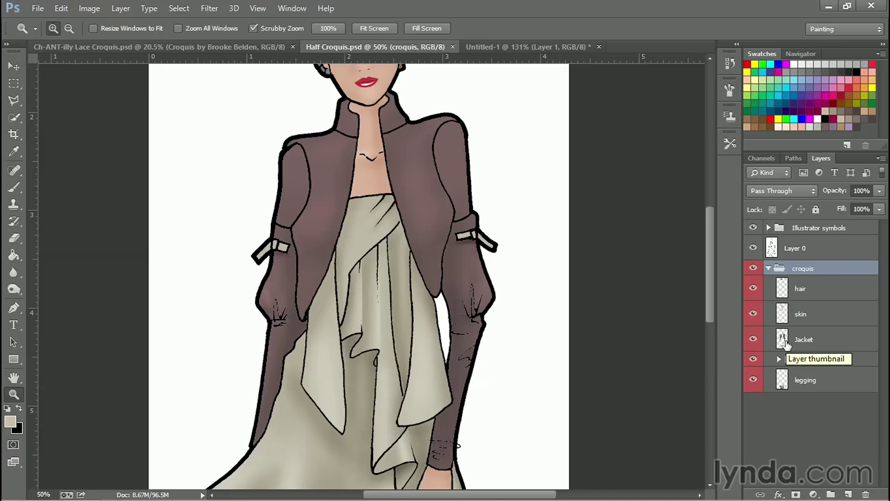
left_click(14, 187)
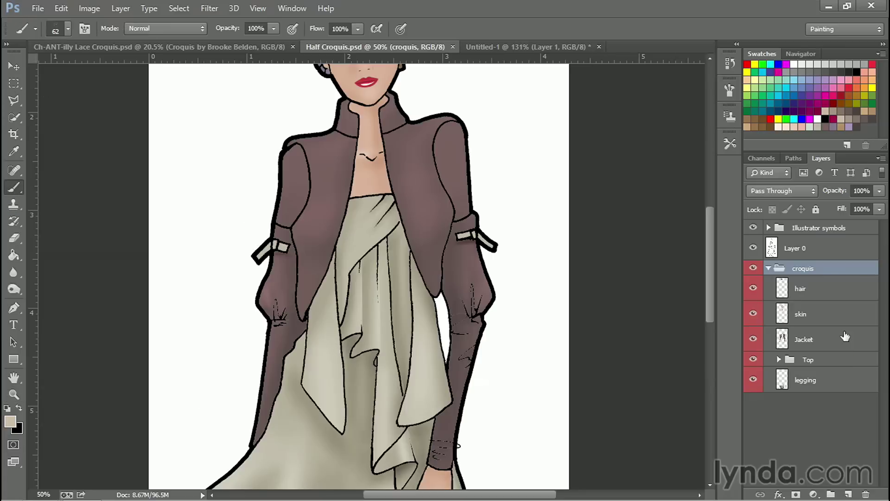
- Paint two beige test strokes on the Jacket layer, then undo both
left_click(827, 342)
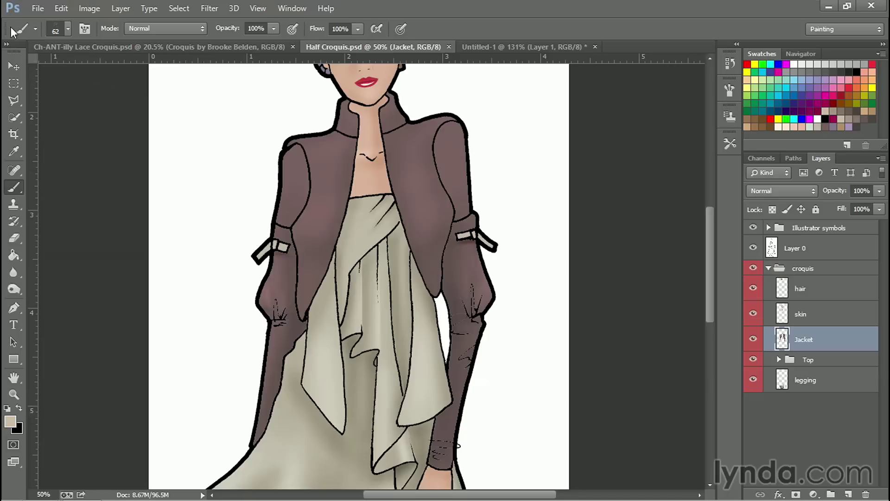
left_click(68, 29)
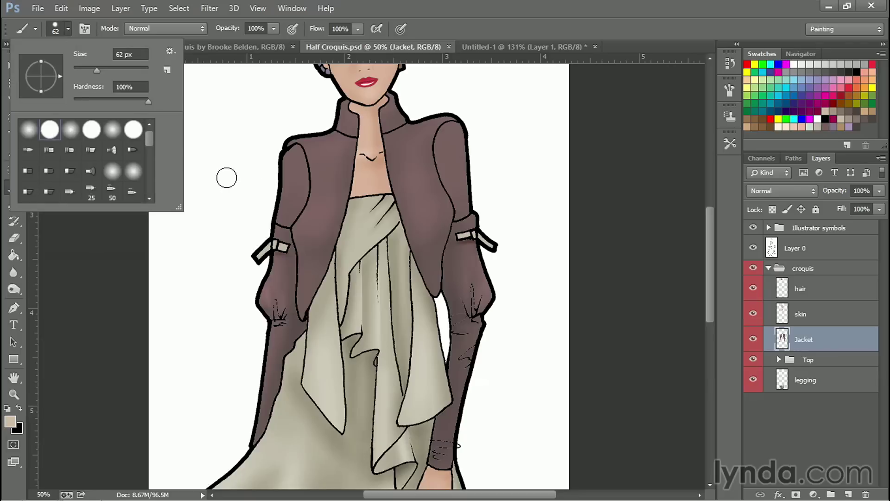
left_click_drag(226, 177, 620, 186)
left_click_drag(207, 248, 504, 226)
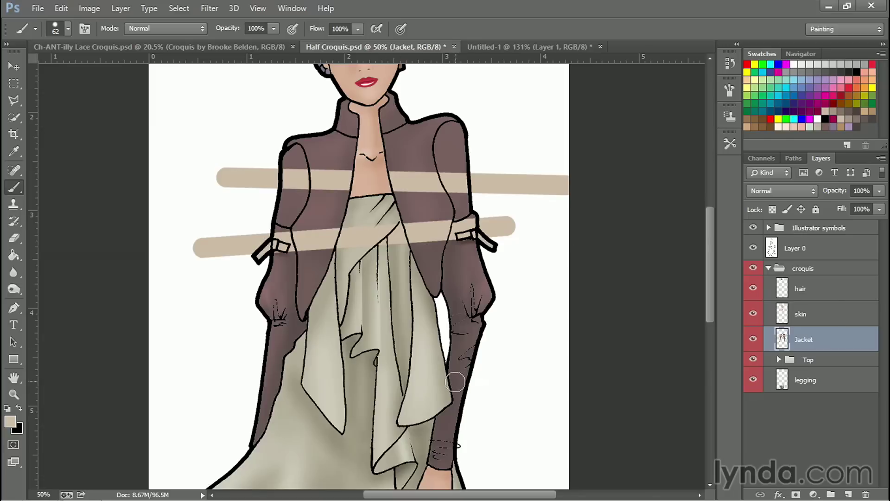
key("ctrl+alt+z")
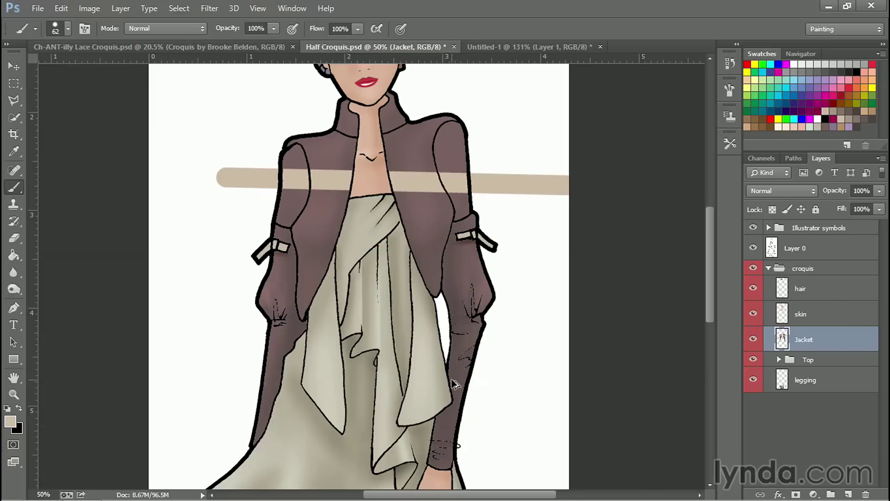
key("ctrl+alt+z")
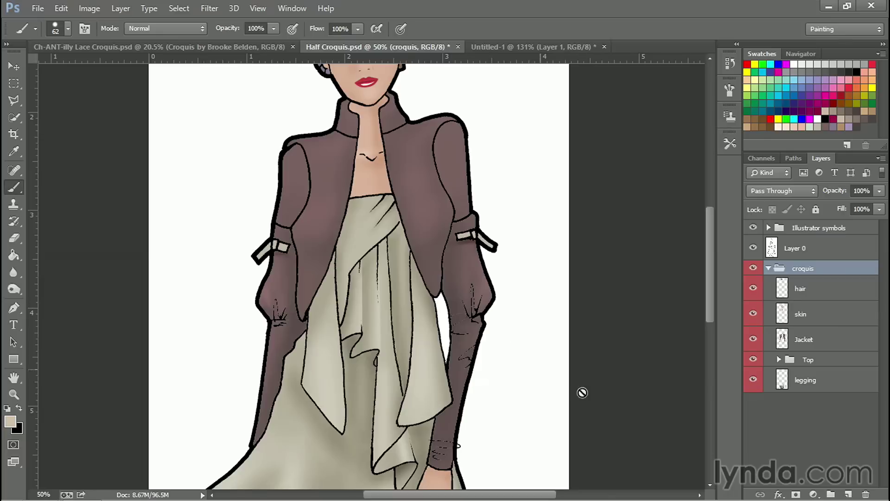
left_click(839, 342)
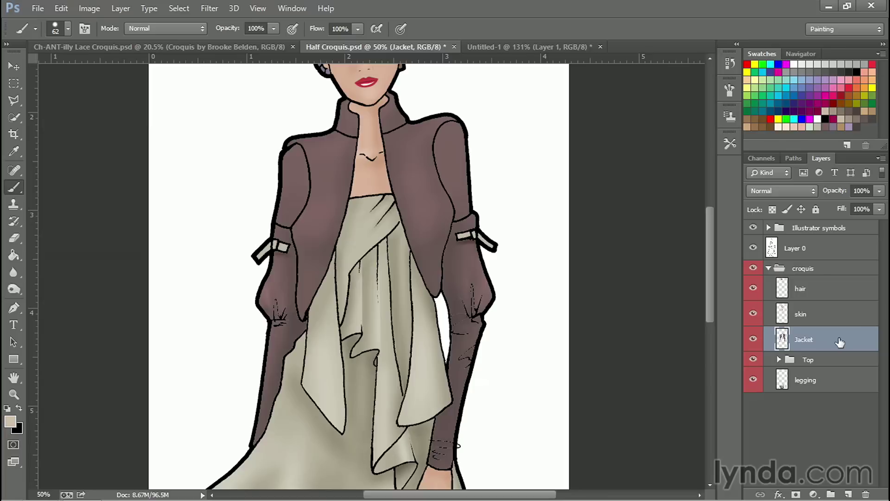
- Lock the Jacket layer's transparent pixels and paint three trial beige bands across the jacket
left_click(772, 209)
left_click_drag(187, 209, 610, 197)
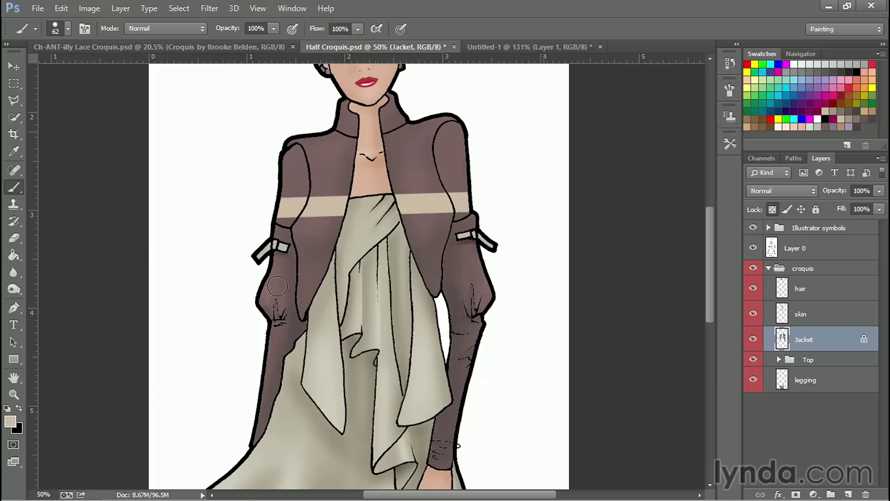
left_click_drag(500, 150, 123, 411)
left_click_drag(224, 97, 487, 354)
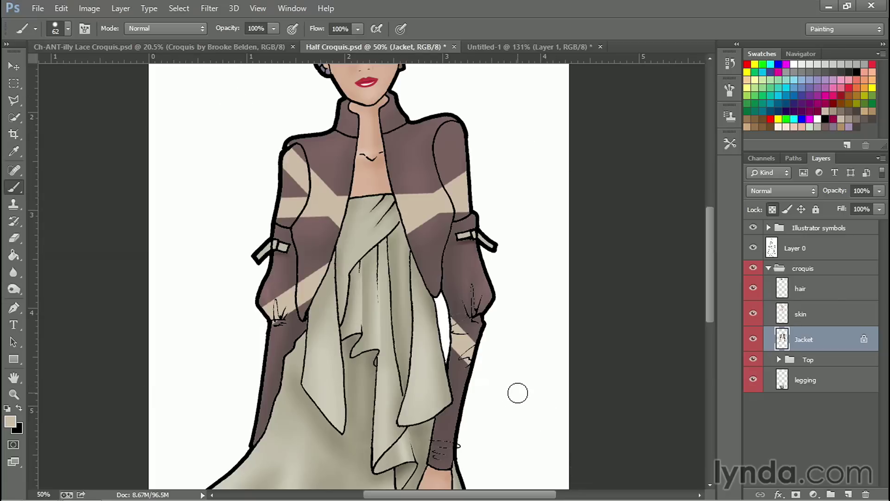
- Undo all the beige test bands and reselect the Jacket layer
key("ctrl+z")
key("ctrl+alt+z")
key("ctrl+alt+z")
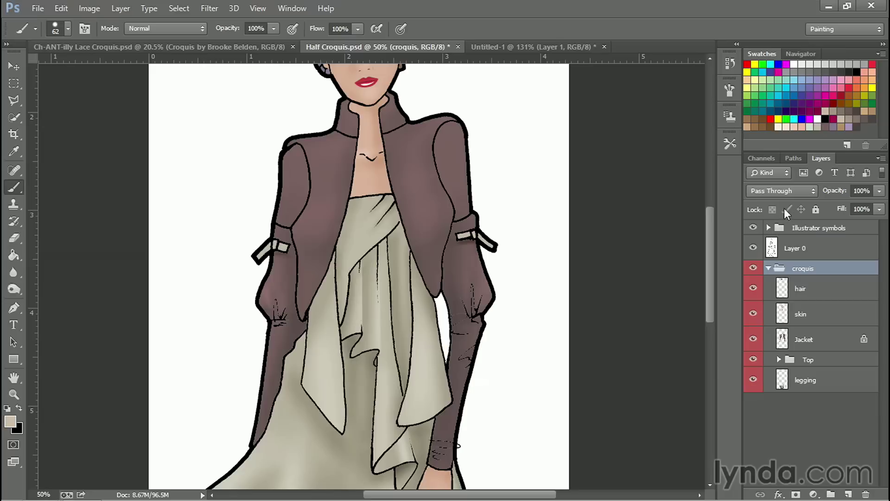
left_click(817, 335)
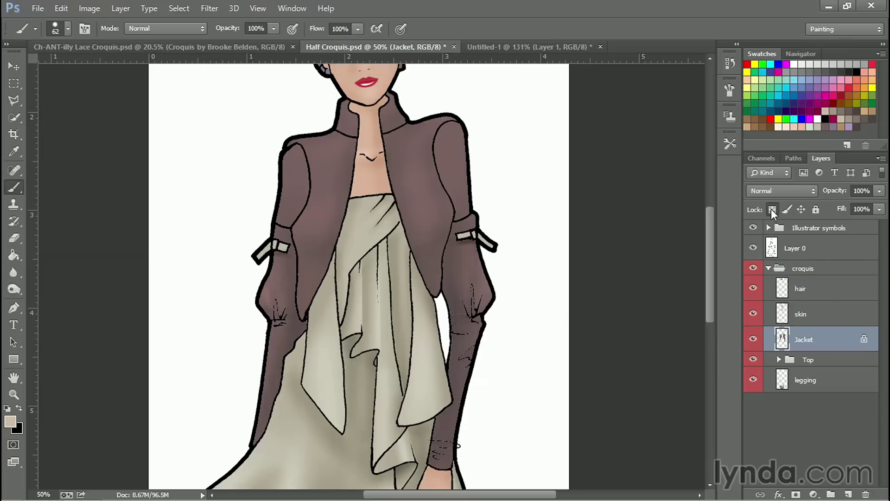
left_click(772, 208)
left_click(782, 341, "ctrl")
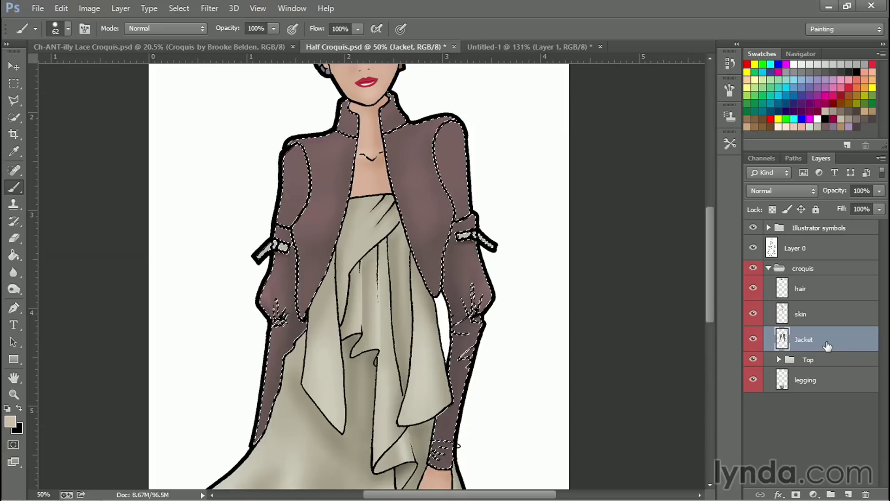
key("ctrl+d")
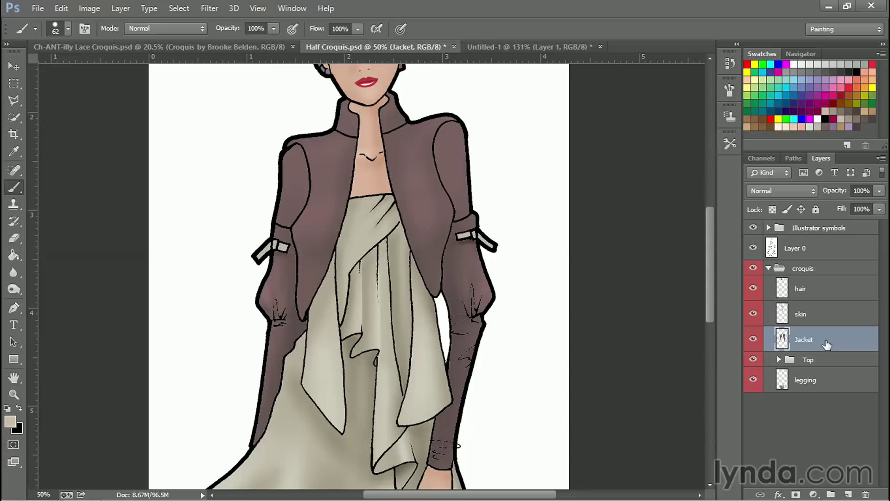
left_click(772, 209)
- Try the pepper preset with one speckle stroke on the jacket's right side, then undo it
left_click(68, 29)
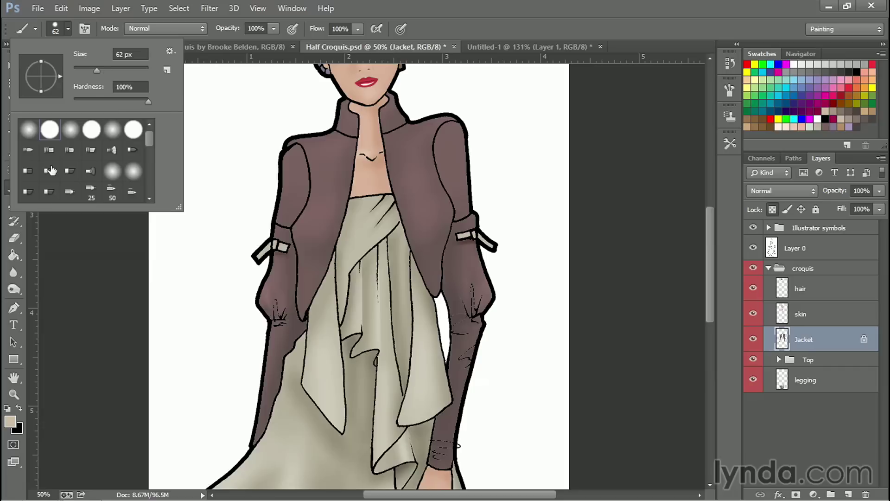
left_click(35, 29)
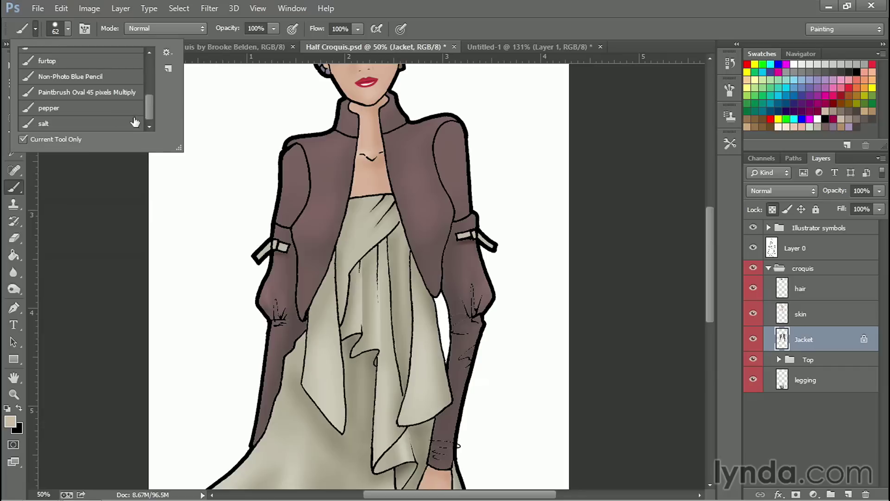
left_click(89, 109)
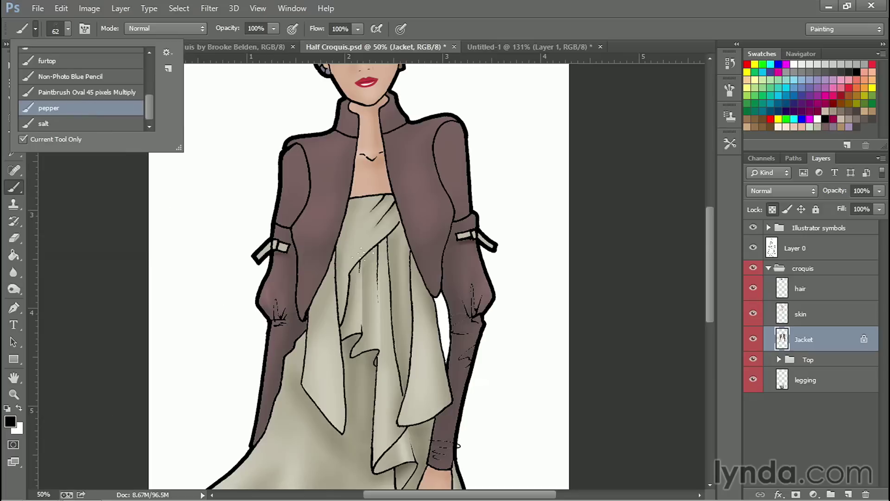
mouse_move(392, 142)
left_mouse_down()
mouse_move(420, 241)
mouse_move(408, 129)
mouse_move(457, 139)
mouse_move(475, 269)
mouse_move(433, 283)
mouse_move(464, 223)
mouse_move(418, 139)
left_mouse_up()
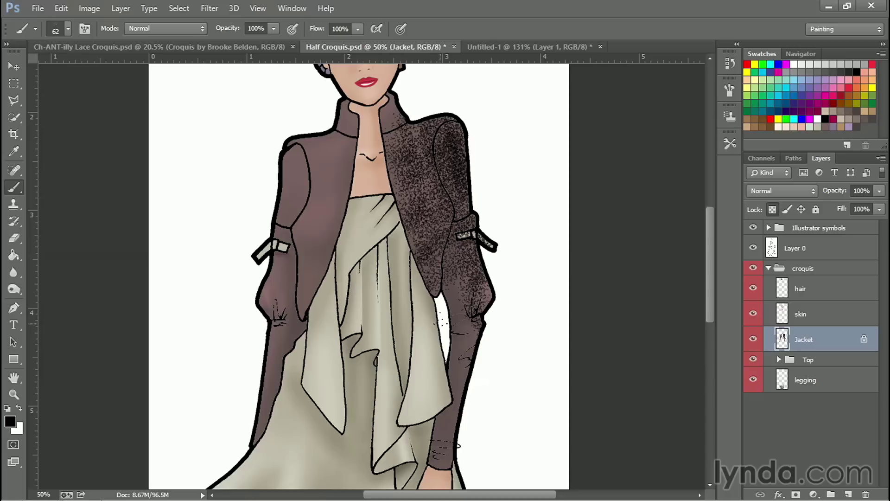
key("ctrl+z")
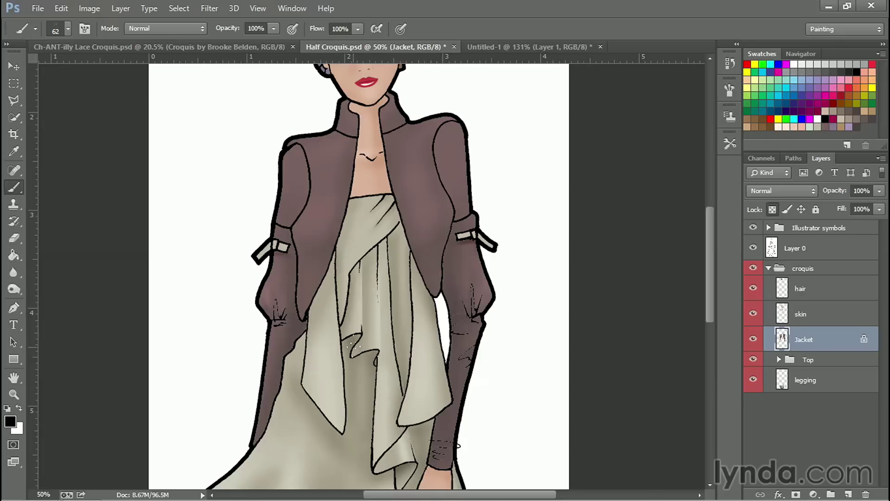
- Try the salt preset with one white speckle stroke over the jacket's right side, then undo it
left_click(68, 29)
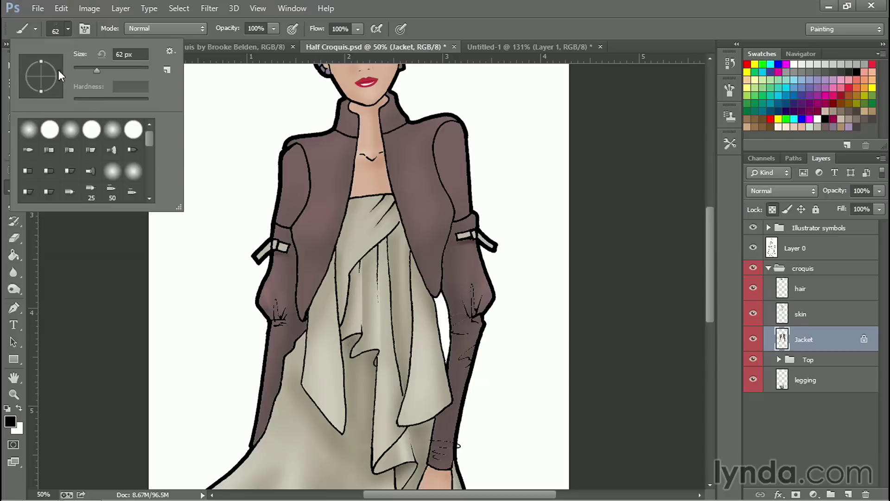
left_click(35, 29)
left_click(122, 124)
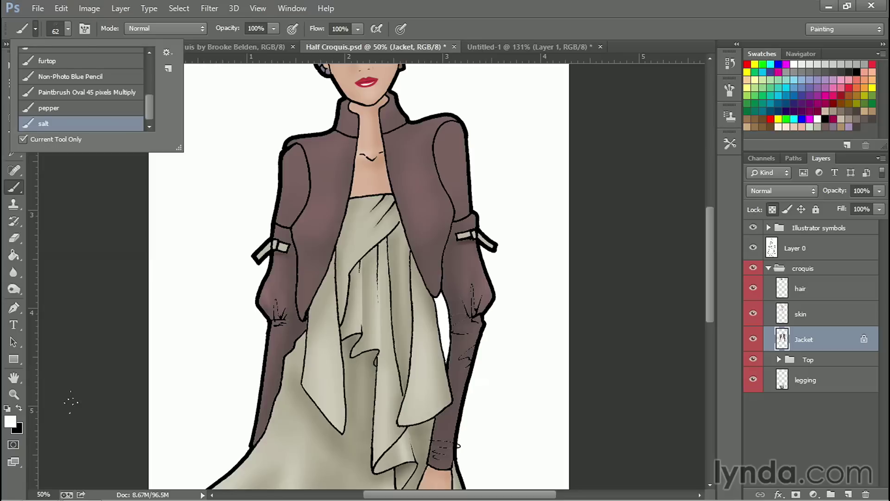
mouse_move(389, 118)
left_mouse_down()
mouse_move(412, 200)
mouse_move(455, 162)
mouse_move(475, 297)
left_mouse_up()
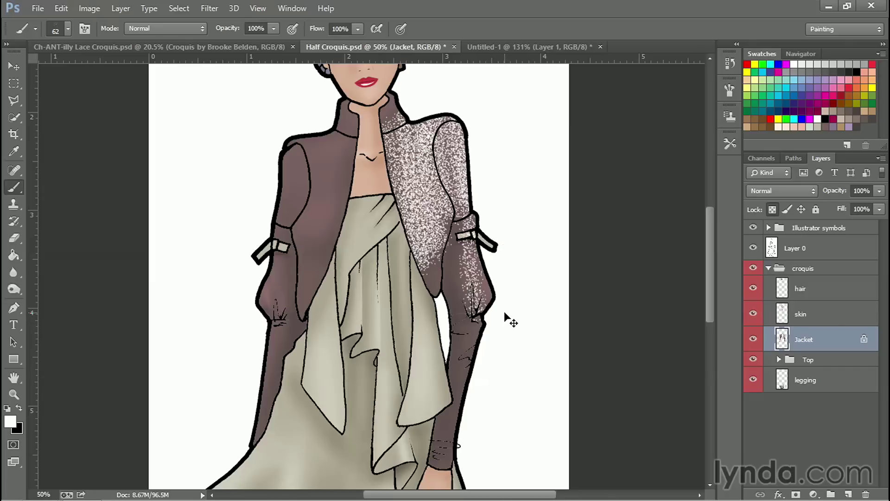
key("ctrl+z")
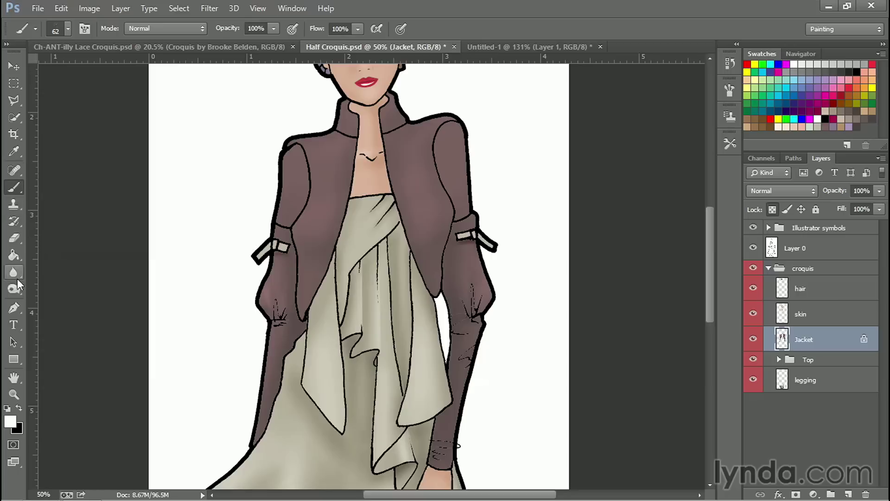
- Switch to the Burn tool with the 62 px speckle brush tip
left_click_drag(15, 288, 52, 298)
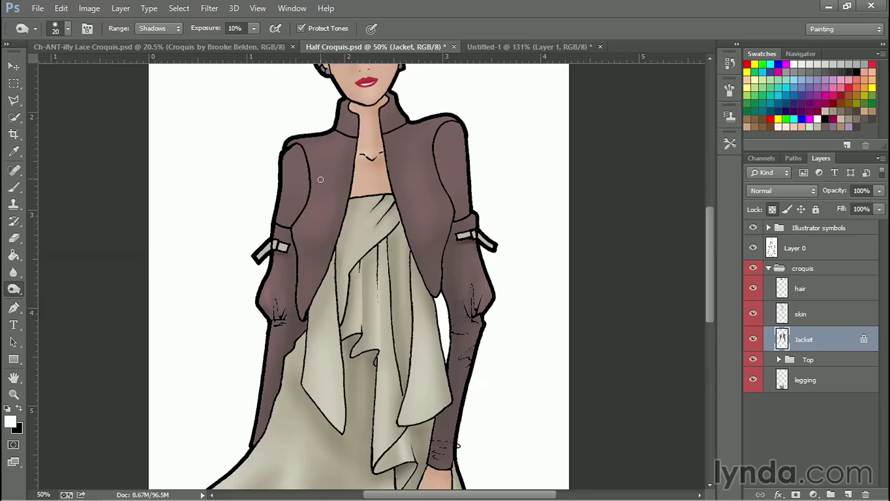
left_click(67, 30)
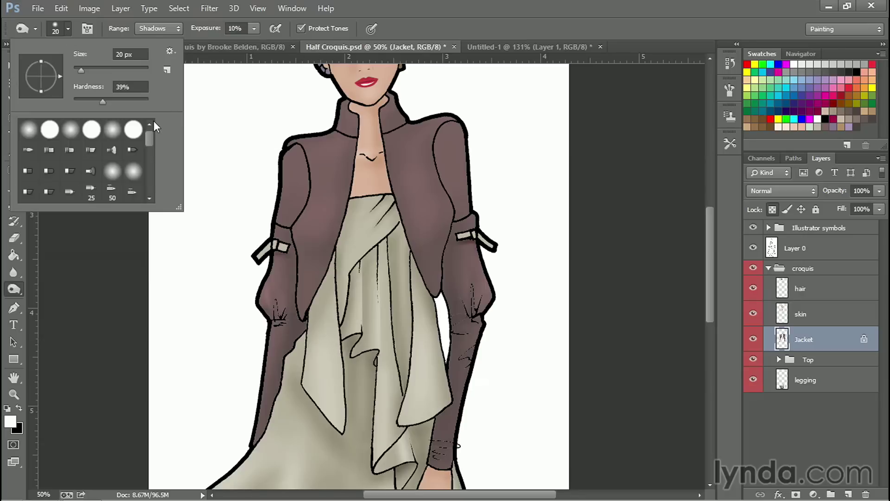
left_click_drag(147, 140, 151, 196)
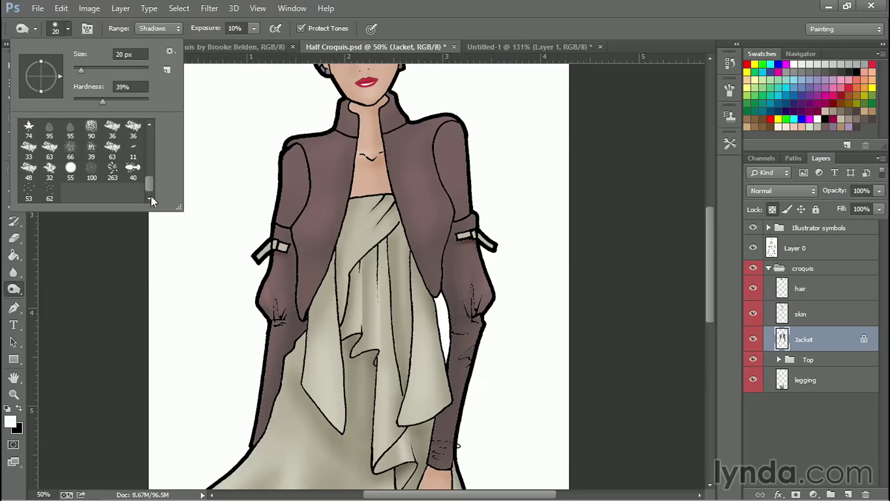
left_click(49, 192)
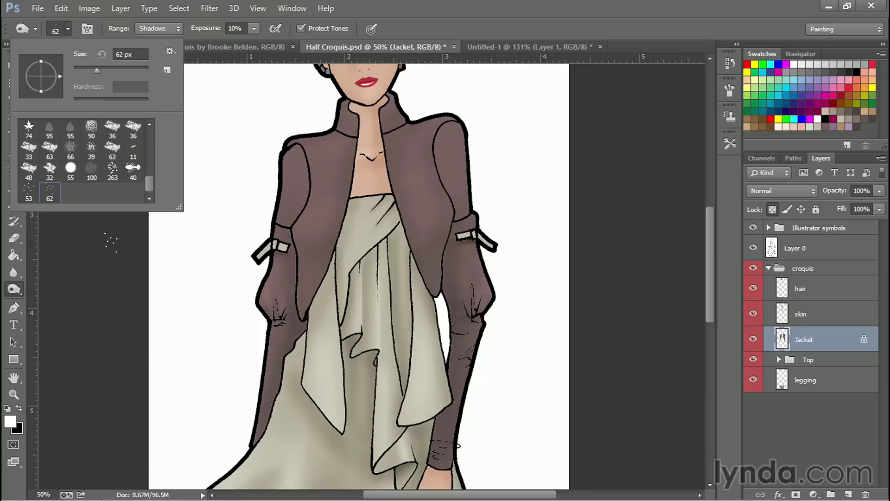
- In the Brush settings, set spacing to 47% and Shape Dynamics angle jitter to 100%
left_click(729, 92)
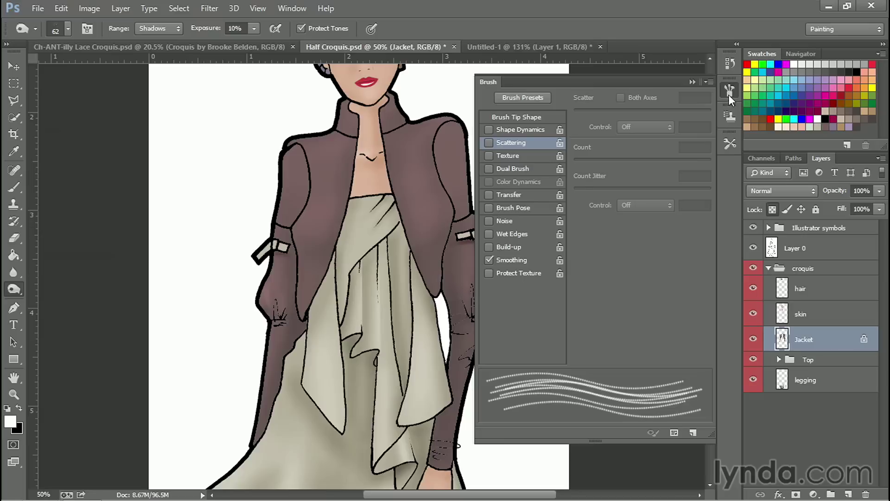
left_click(532, 118)
left_click_drag(583, 328, 605, 327)
left_click(534, 129)
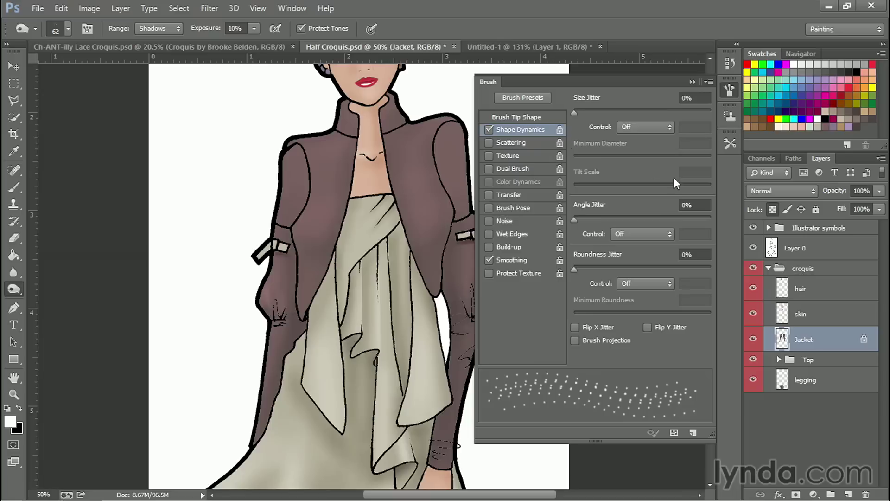
left_click_drag(592, 218, 716, 219)
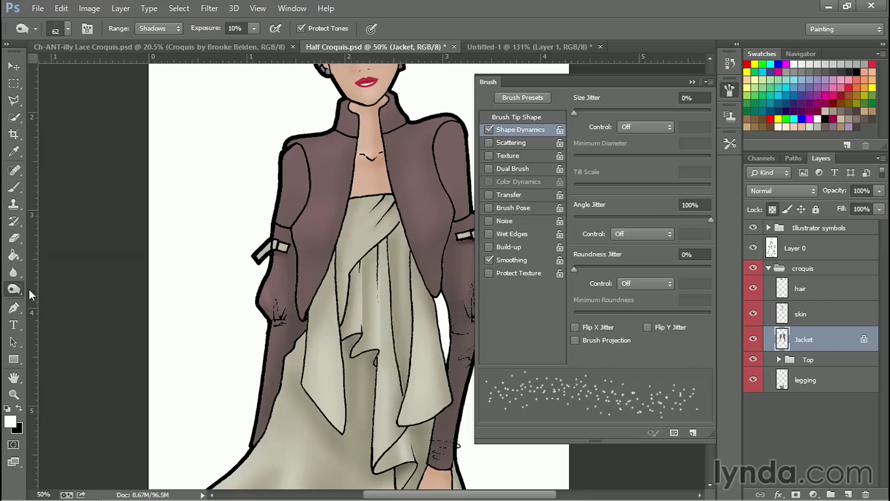
- Save the 62 px speckle burn setup as a new tool preset called 'Pepper Burn'
left_click(35, 30)
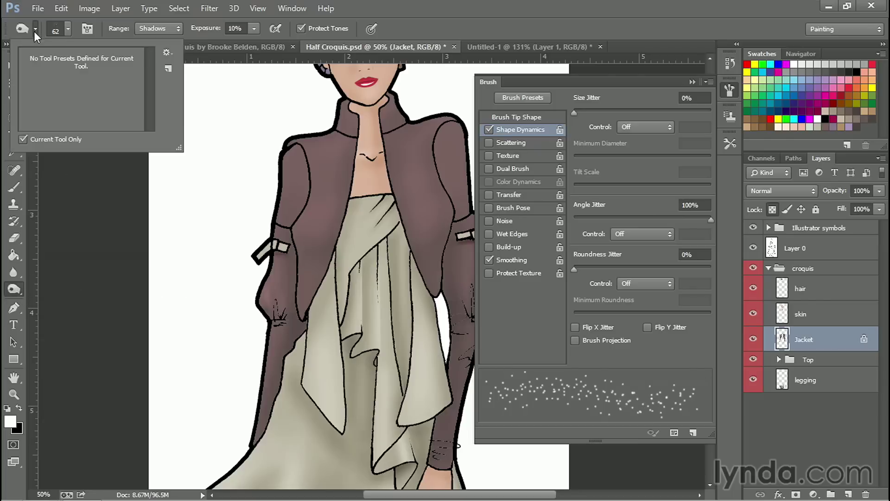
left_click(168, 67)
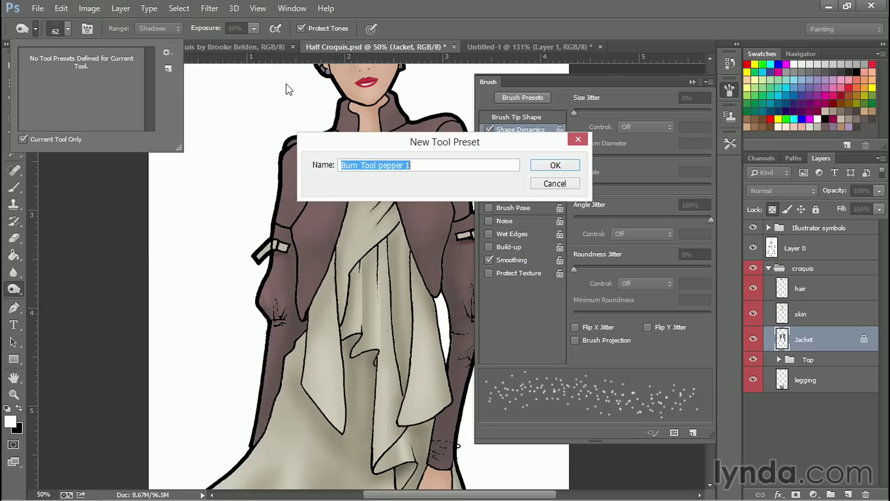
type("Pe")
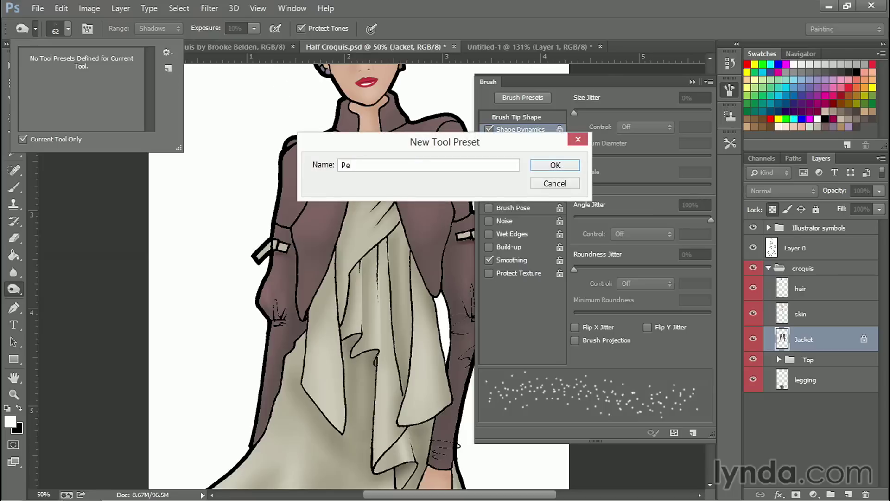
type("pper Burn")
left_click(577, 165)
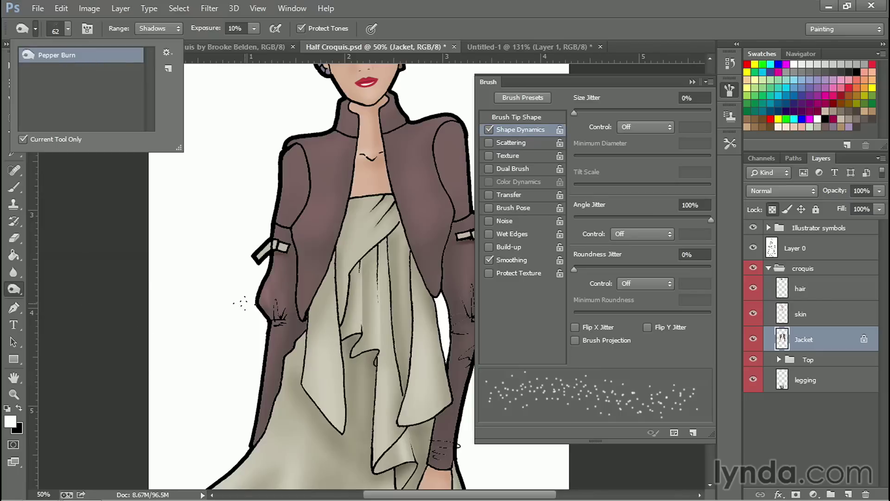
left_click(435, 138)
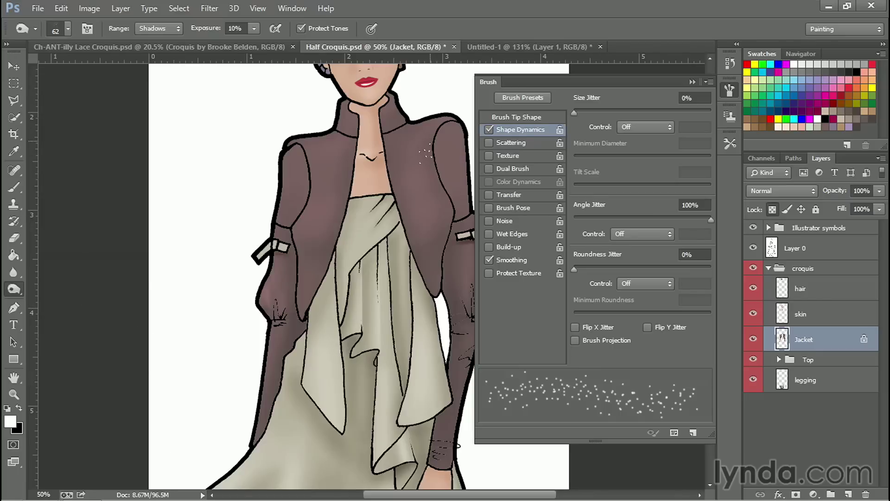
- Collapse the Brush panel, set burn exposure to 31%, and select the Top layer group
left_click(692, 82)
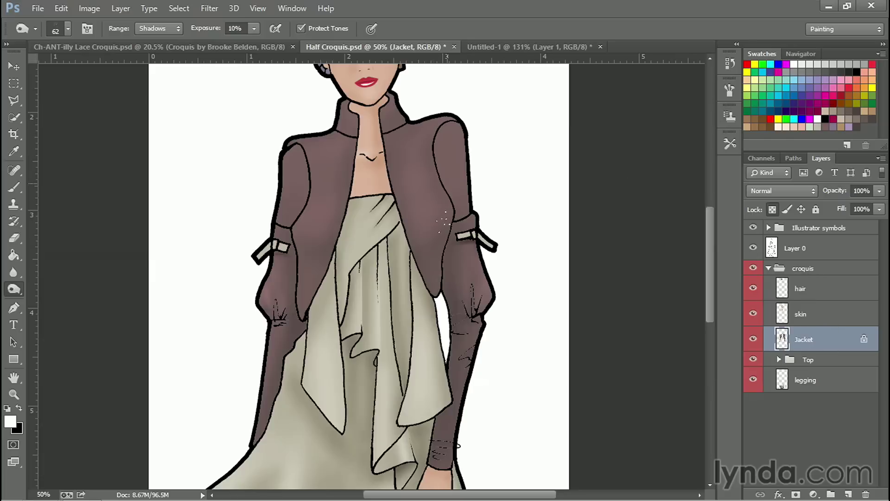
left_click(254, 28)
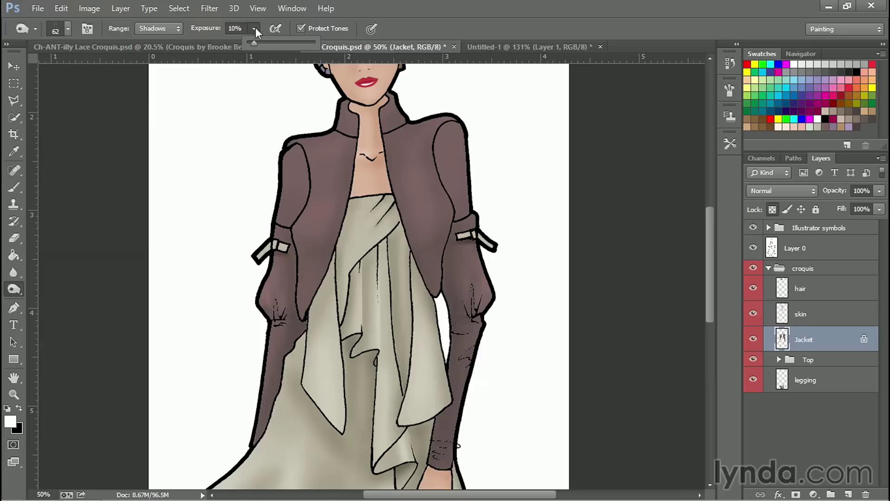
left_click(268, 42)
left_click(449, 158)
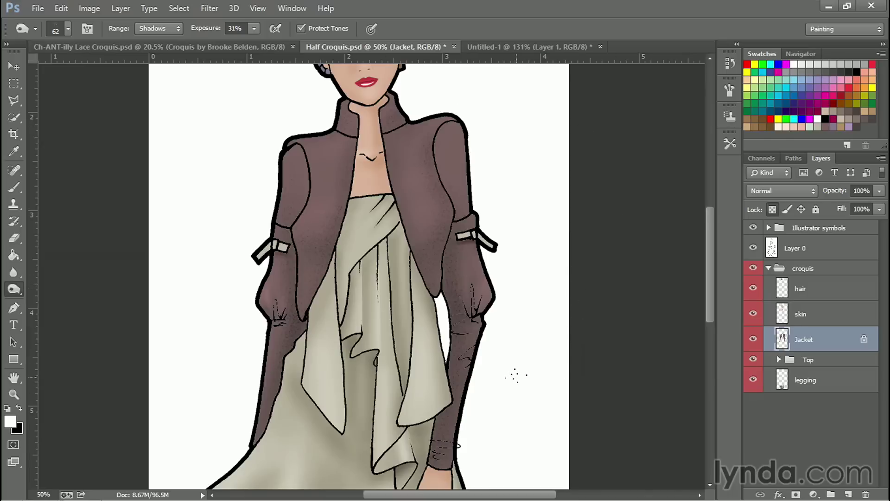
left_click(819, 360)
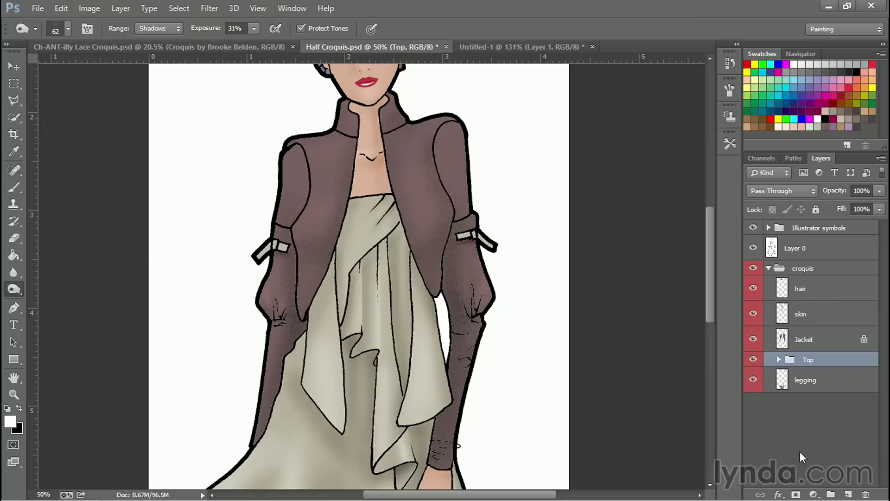
- Merge the Top group into one layer, pan down to the skirt, and switch to the Dodge tool
right_click(830, 360)
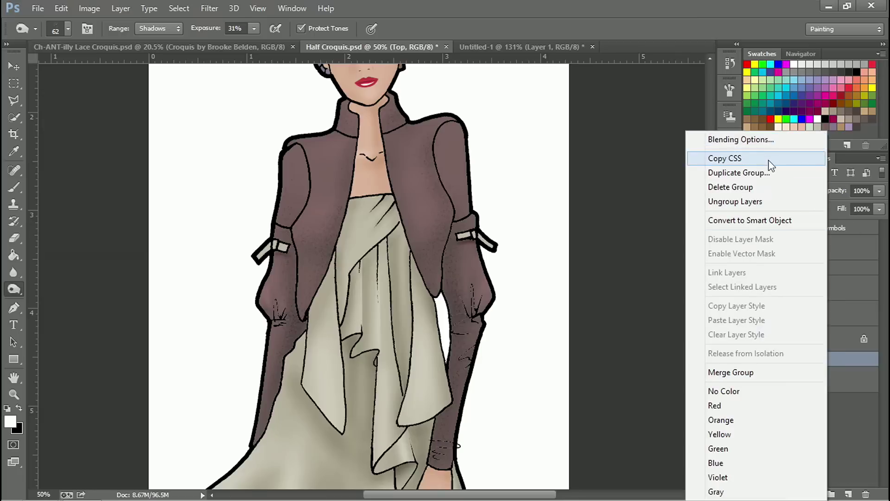
left_click(768, 377)
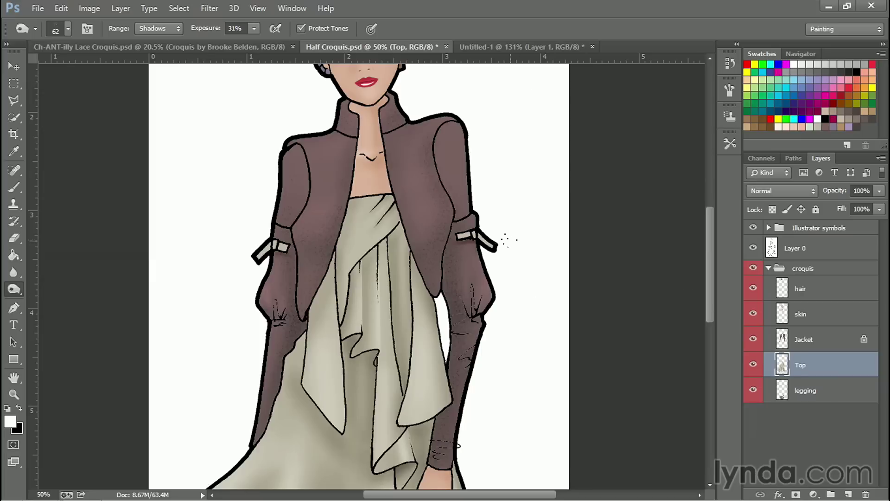
mouse_move(515, 371)
left_mouse_down()
mouse_move(496, 293)
mouse_move(511, 293)
left_mouse_up()
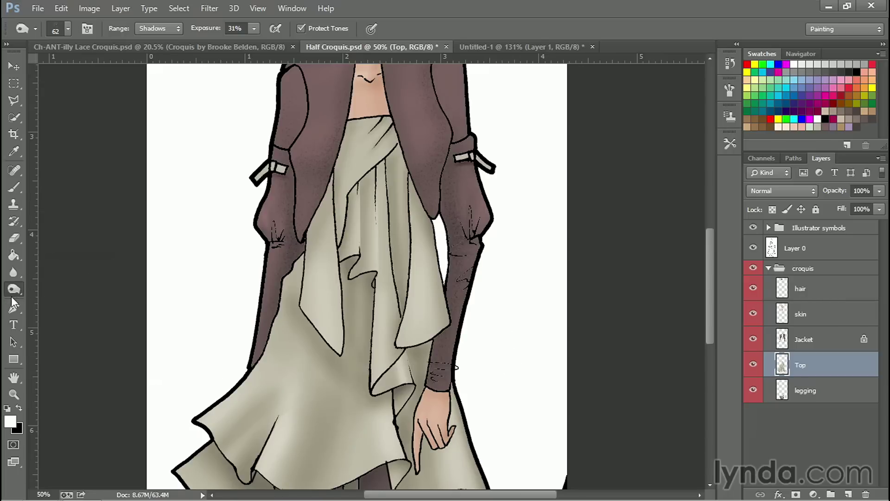
left_click_drag(13, 290, 48, 285)
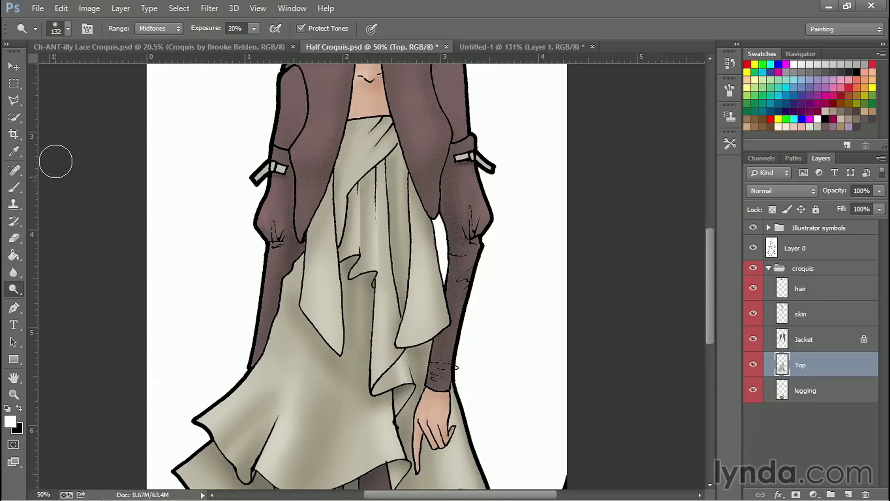
left_click(67, 29)
- Give the dodge brush the 62 px speckle tip, wider spacing, and 100% angle jitter
left_click(50, 192)
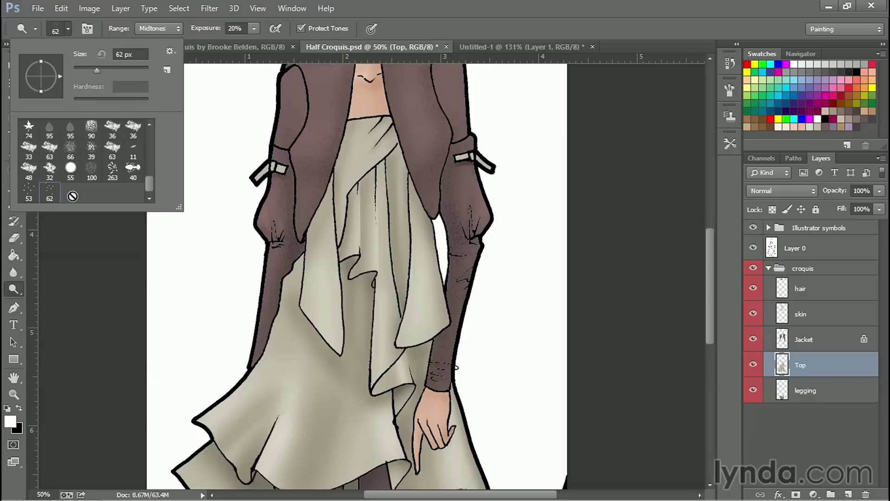
left_click(729, 116)
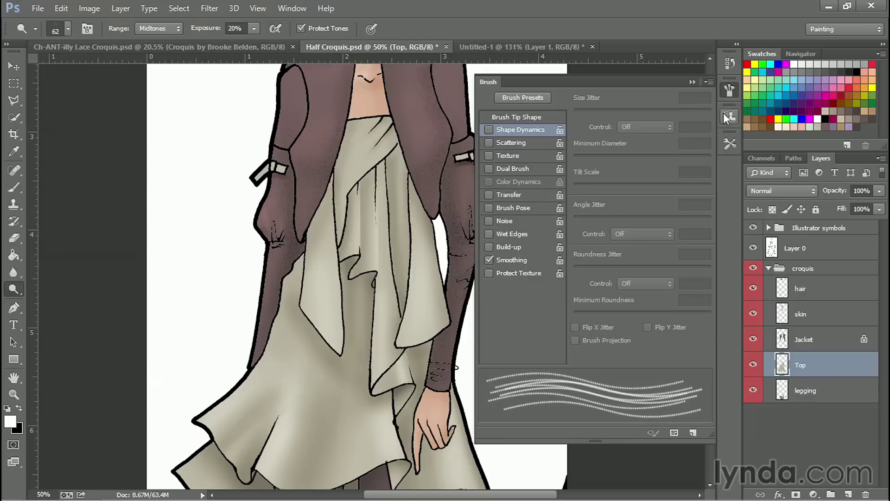
left_click(538, 117)
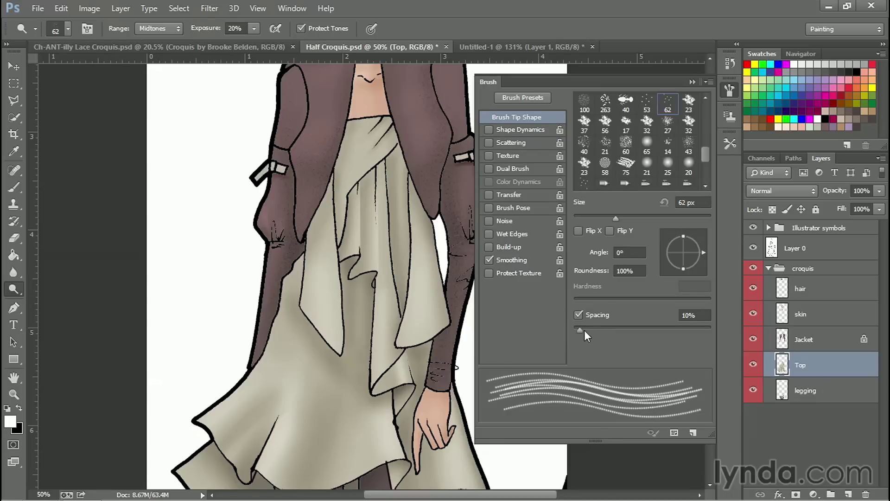
left_click_drag(579, 330, 637, 330)
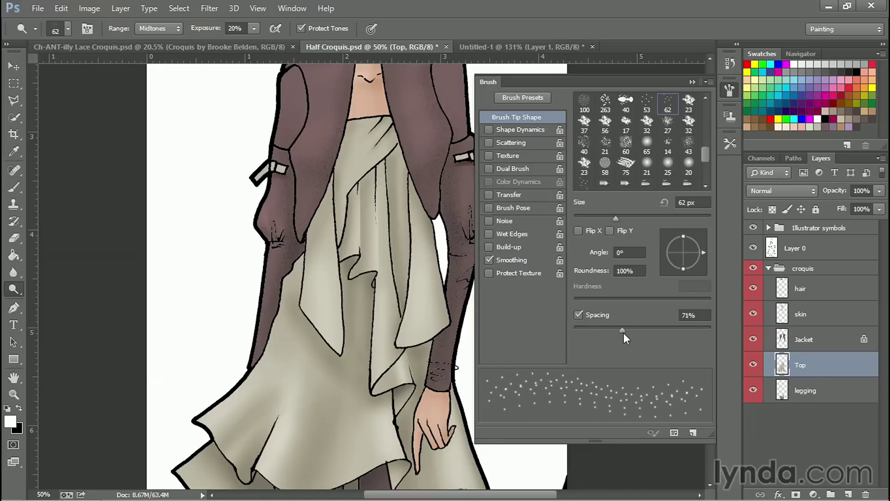
left_click(534, 128)
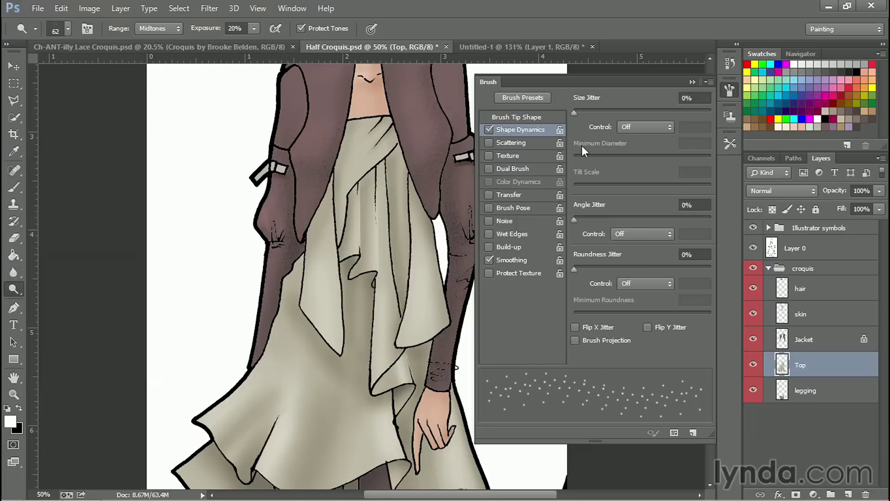
left_click_drag(579, 216, 730, 227)
left_click(694, 82)
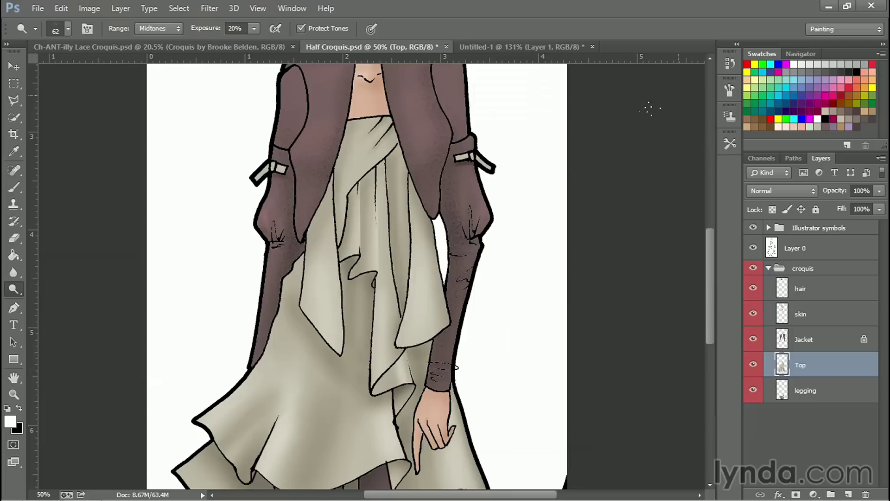
- Save the dodge setup as tool preset 'Pepper Dodge' and lock the Top layer's transparent pixels
left_click(36, 28)
left_click(168, 68)
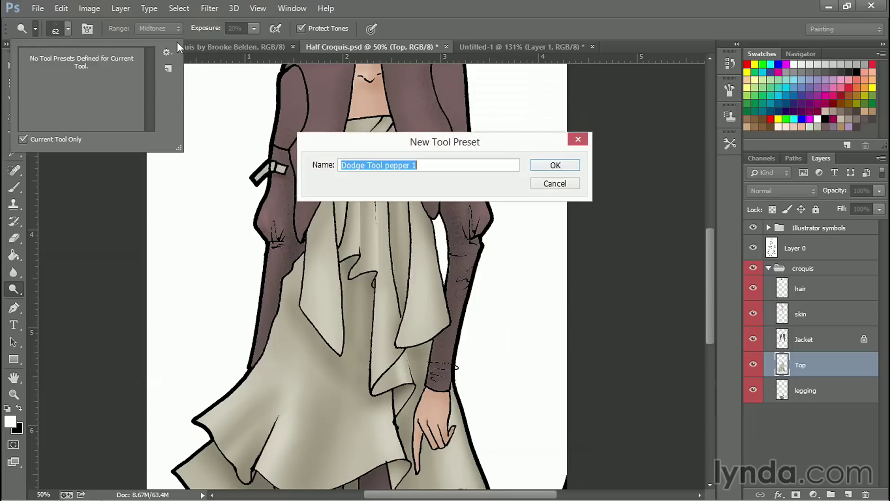
type("Pepper D")
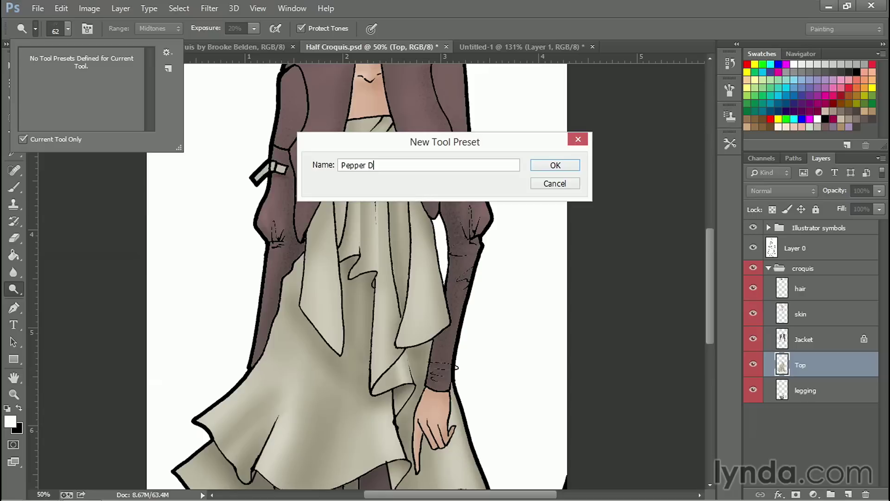
type("odge")
left_click(556, 166)
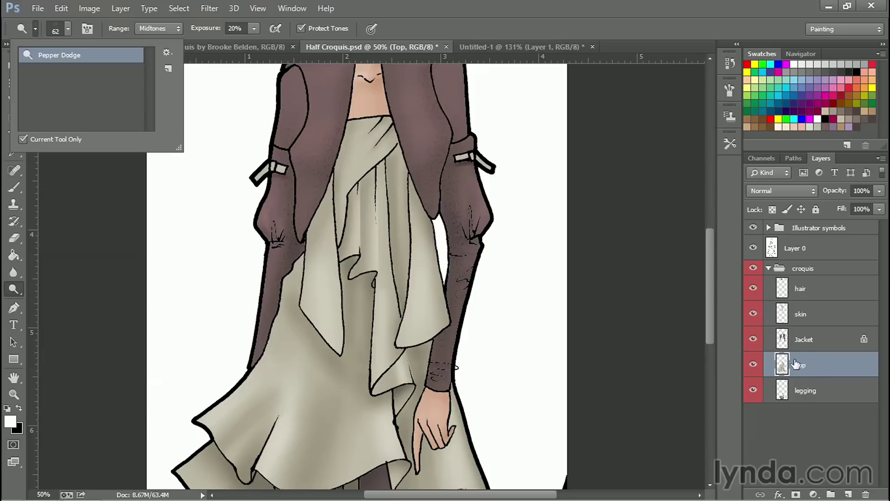
left_click(772, 209)
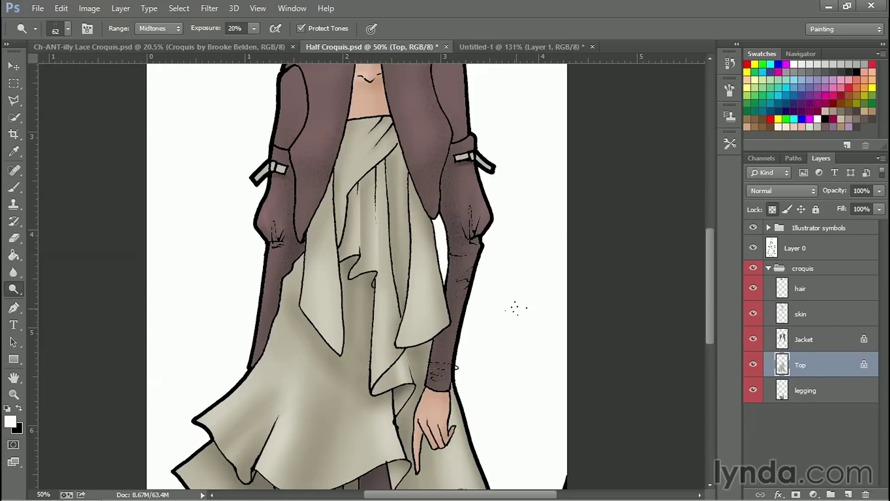
- Unlock the Top layer's transparency, set dodge exposure to 61%, and dodge speckles across the skirt
left_click(772, 209)
left_click(254, 29)
left_click_drag(254, 42, 281, 43)
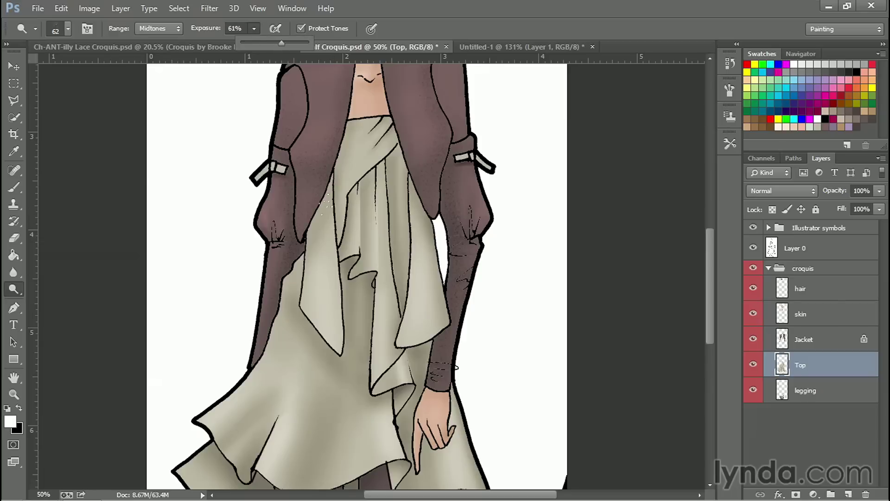
left_click(334, 310)
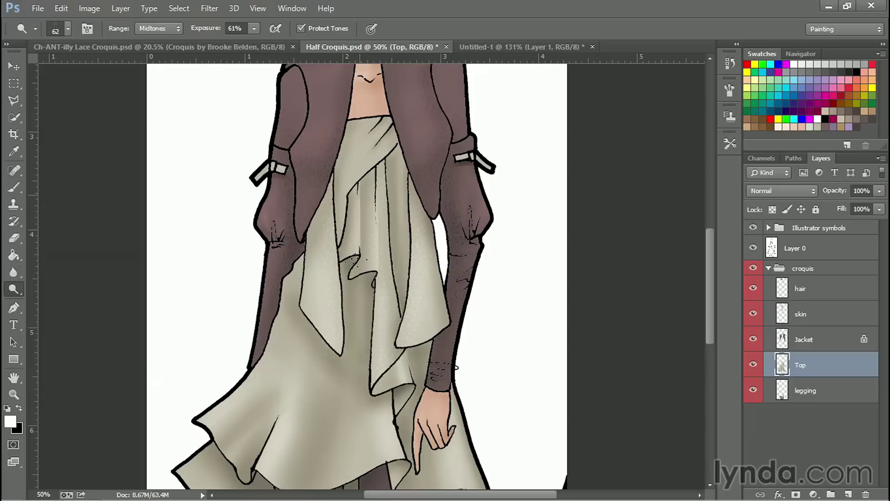
left_click_drag(347, 398, 354, 264)
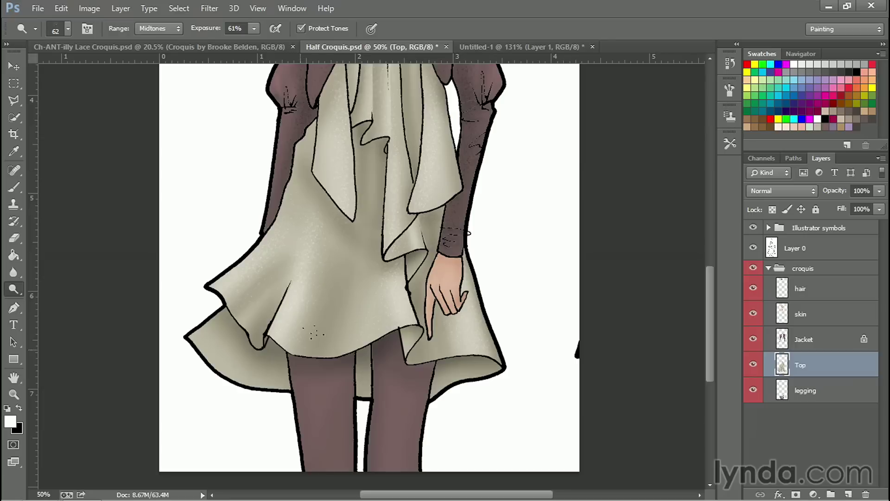
left_click_drag(431, 200, 415, 301)
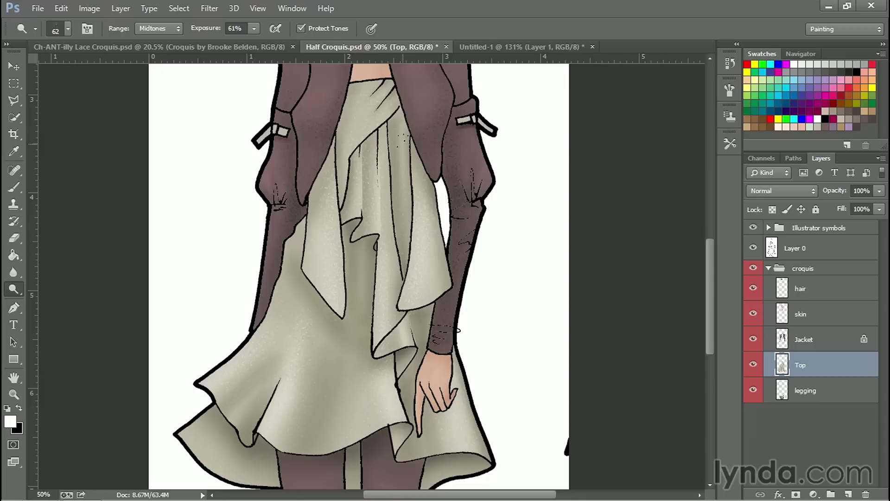
- Switch to the Burn tool, load the Pepper Burn preset, and set exposure to 66%
left_click(36, 29)
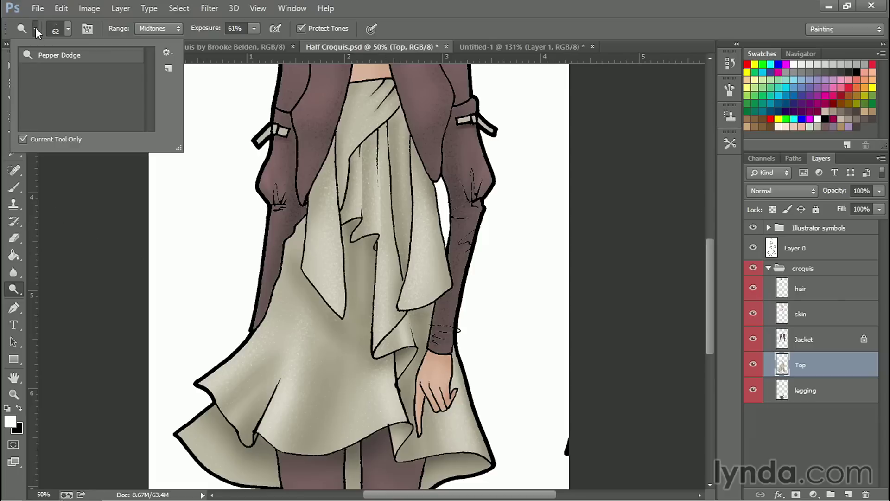
left_click_drag(18, 284, 57, 301)
left_click(35, 29)
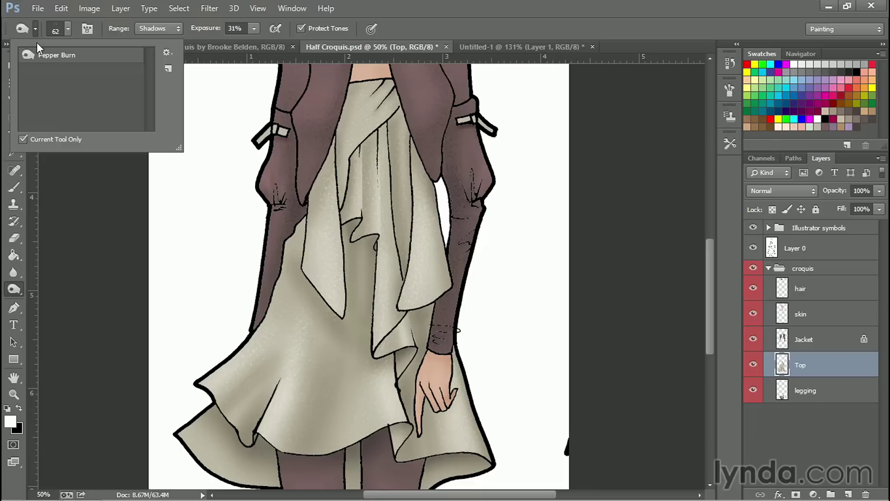
left_click(58, 55)
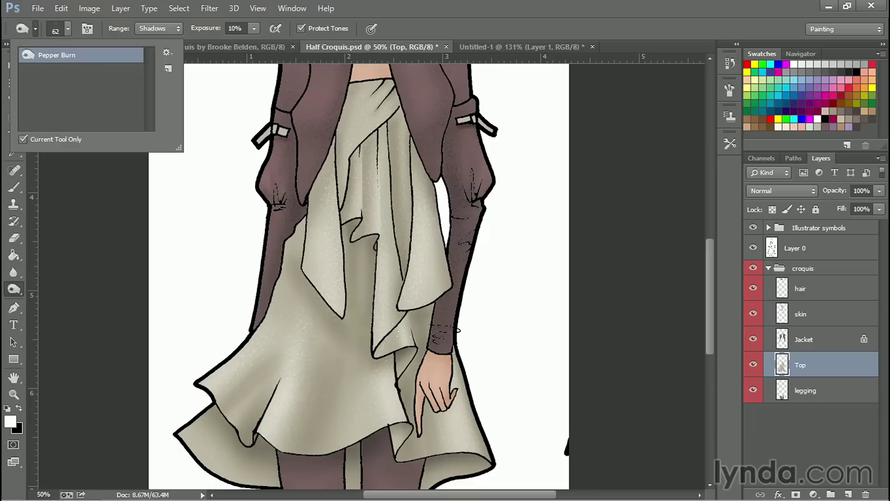
left_click(365, 259)
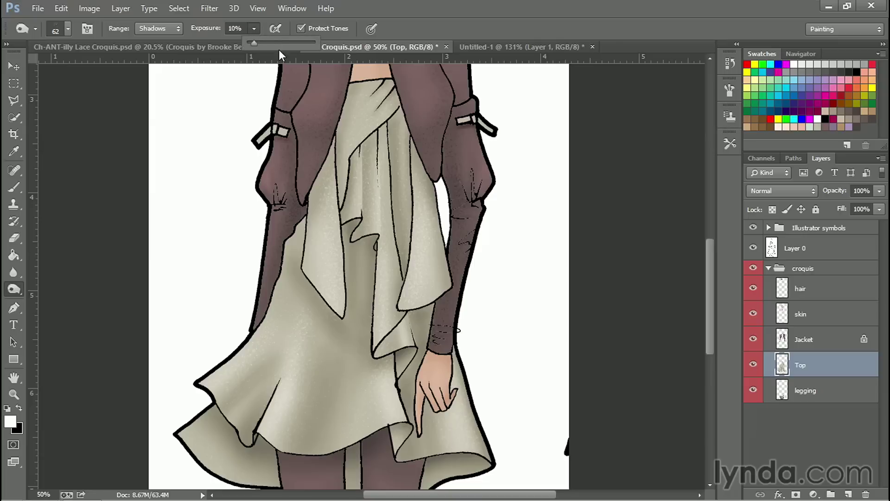
left_click(367, 255)
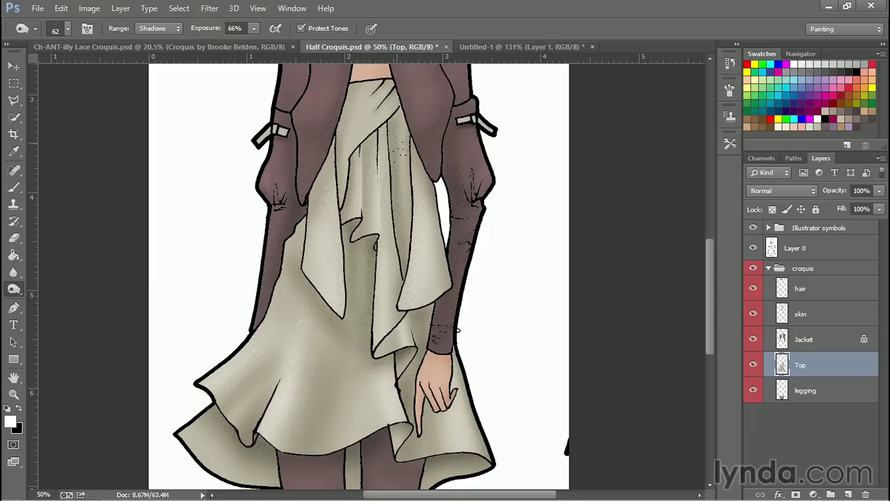
- Zoom out to 33.3% to view the whole colored half croquis, then switch to Ch-ANT-illy Lace Croquis.psd
left_click(14, 394)
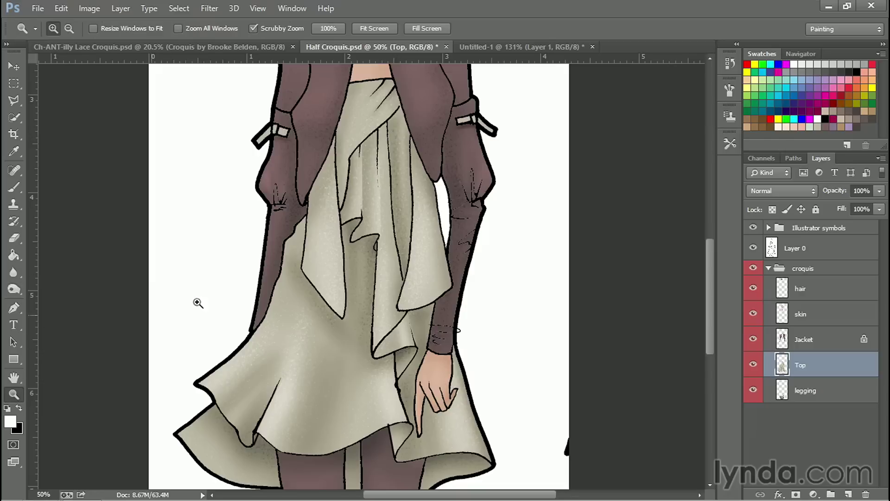
left_click(391, 250, "alt")
left_click_drag(474, 169, 477, 214)
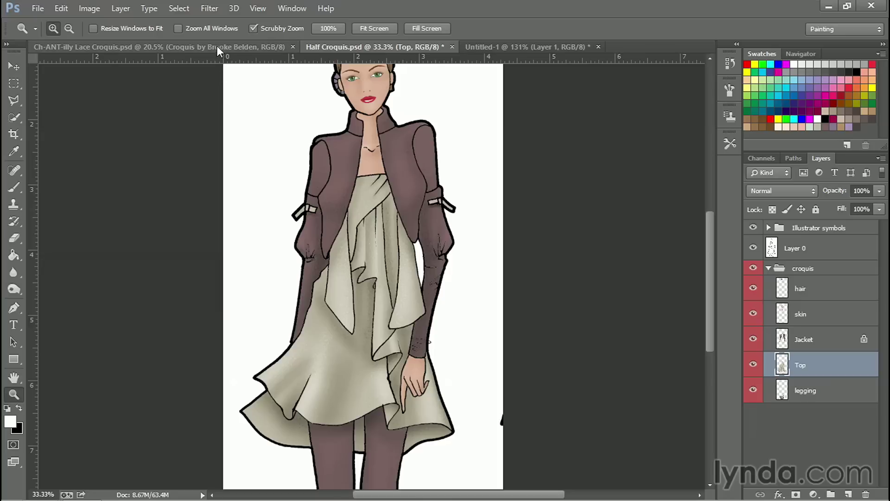
left_click(201, 46)
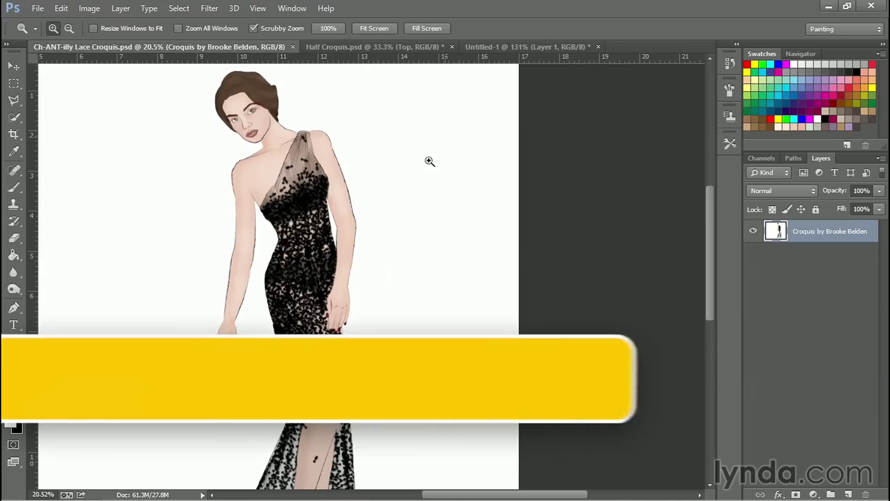
left_click(372, 298)
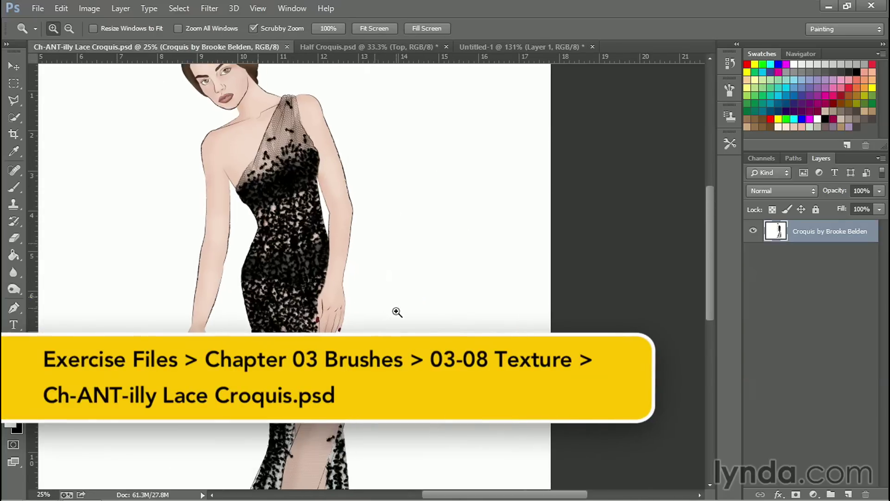
left_click_drag(360, 157, 425, 201)
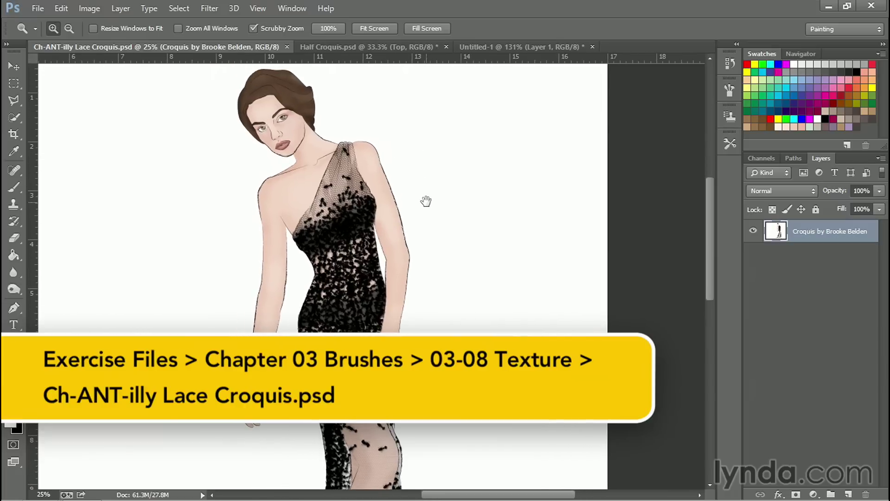
left_click_drag(324, 222, 334, 199)
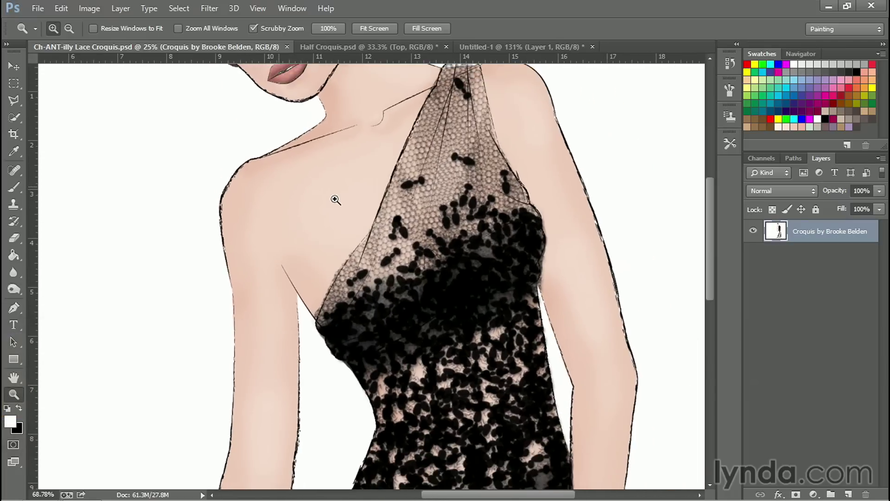
left_click_drag(465, 313, 482, 314)
left_click_drag(482, 314, 463, 203)
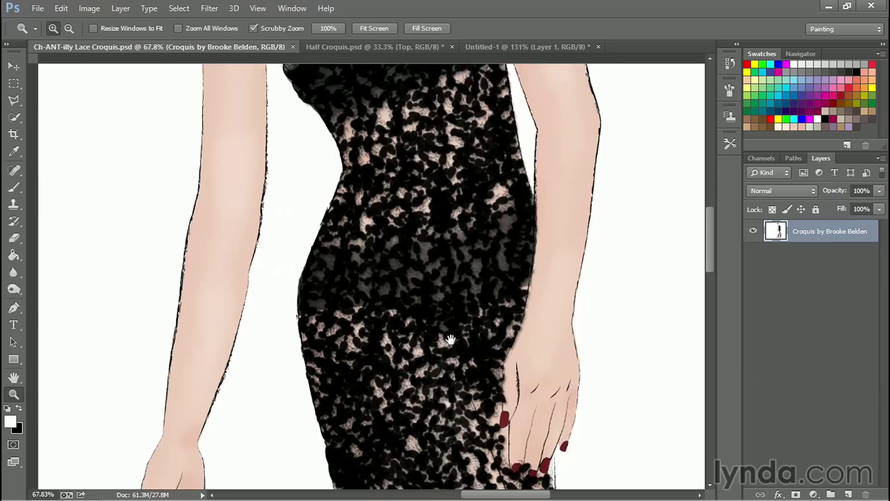
left_click_drag(487, 332, 457, 228)
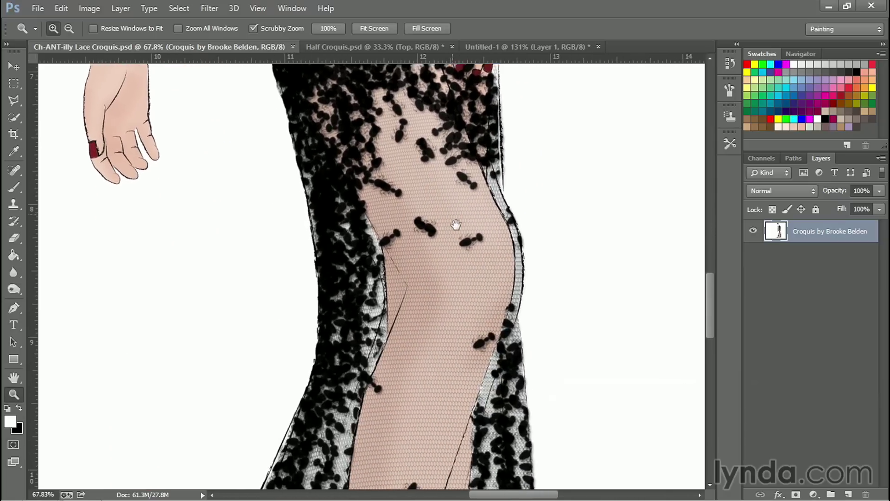
left_click_drag(419, 407, 405, 300)
left_click_drag(389, 360, 392, 331)
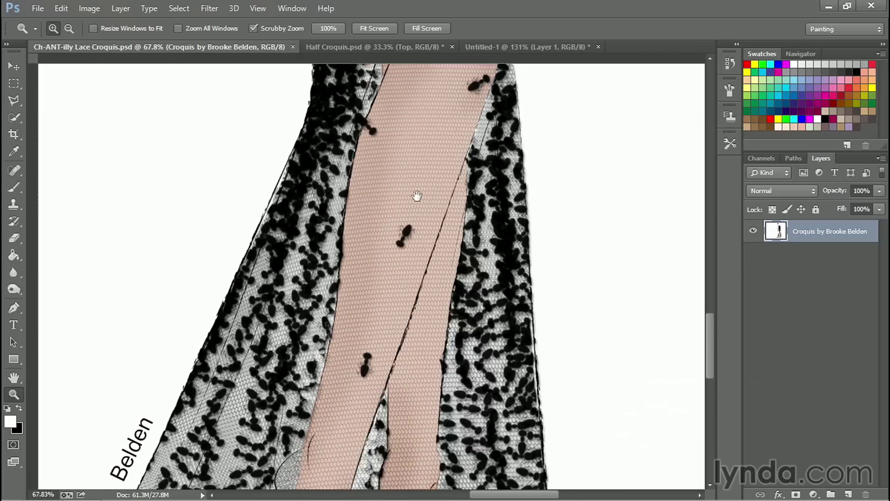
left_click_drag(415, 196, 399, 302)
left_click_drag(392, 185, 424, 320)
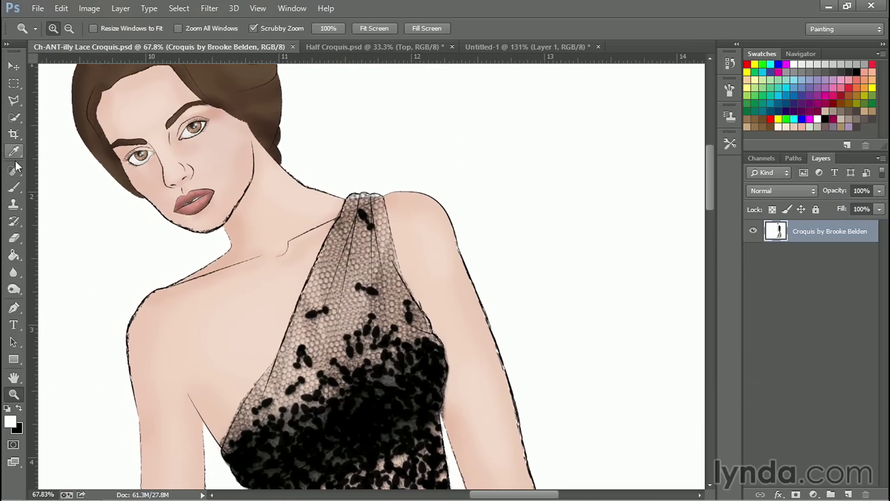
- Stamp one black ant right of the head using the 40 px ant brush enlarged to 118 px
left_click(15, 187)
left_click(67, 32)
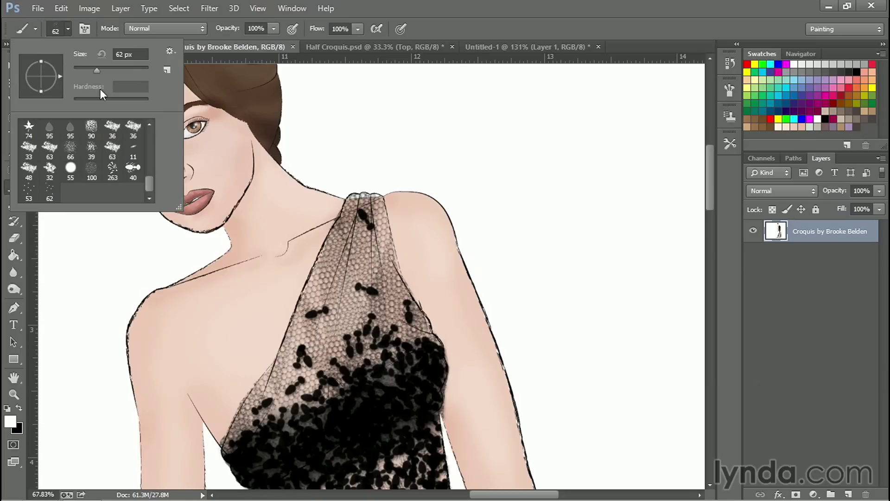
left_click(133, 168)
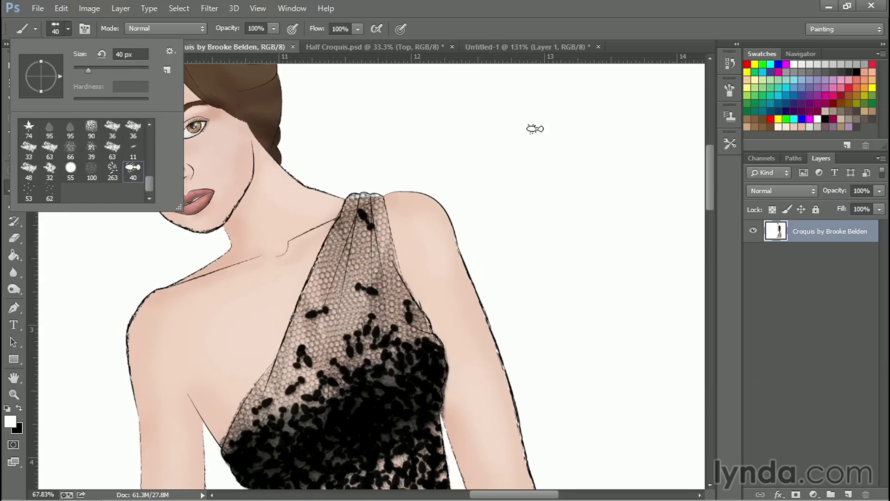
key("Return")
right_click(504, 136)
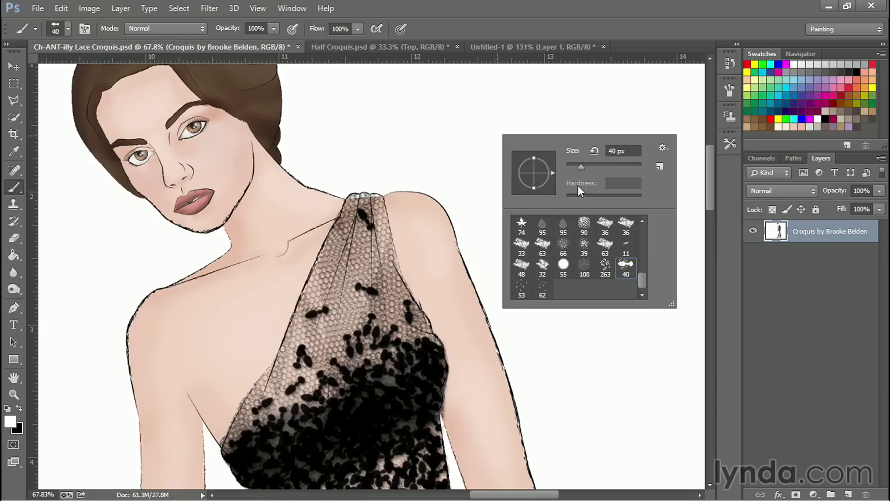
left_click(606, 165)
left_click(18, 407)
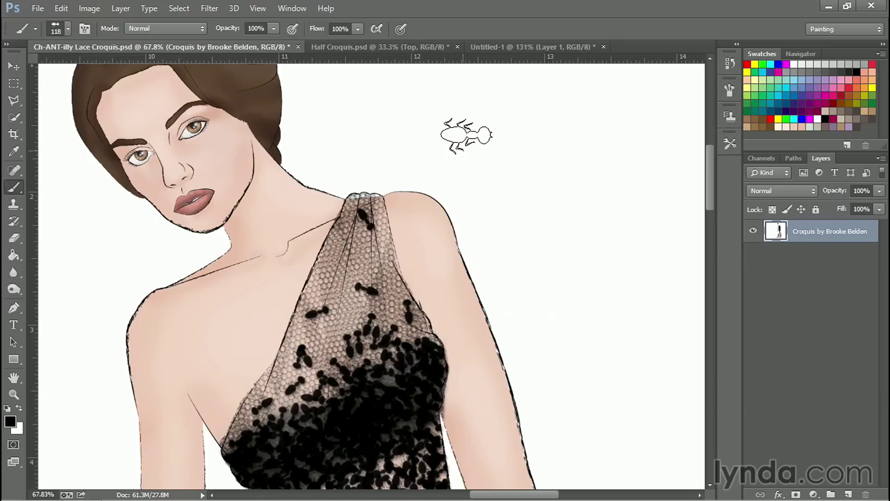
left_click(542, 124)
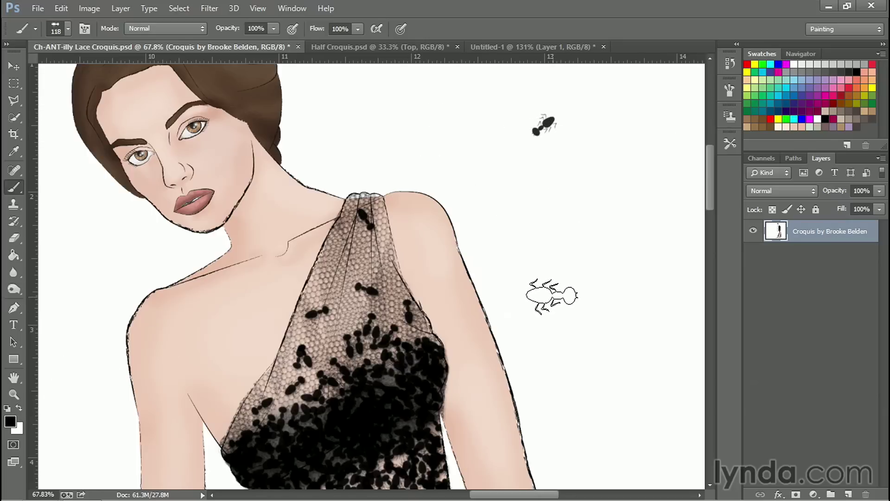
left_click(14, 83)
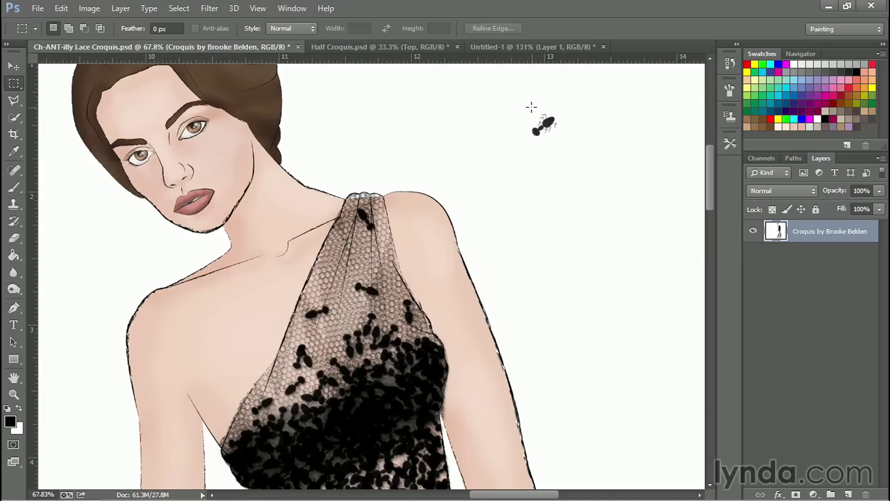
- Define the selected sample ant as a new brush preset named 'ant'
left_click_drag(525, 105, 568, 148)
left_click(61, 8)
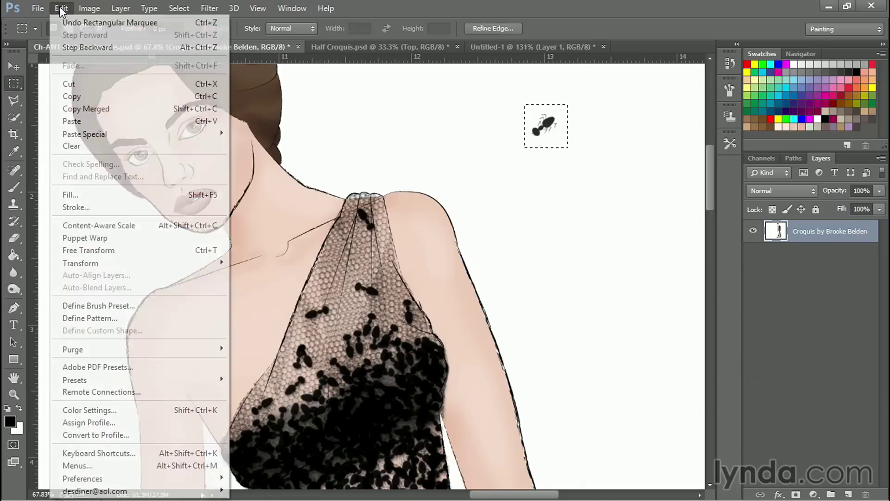
left_click(99, 306)
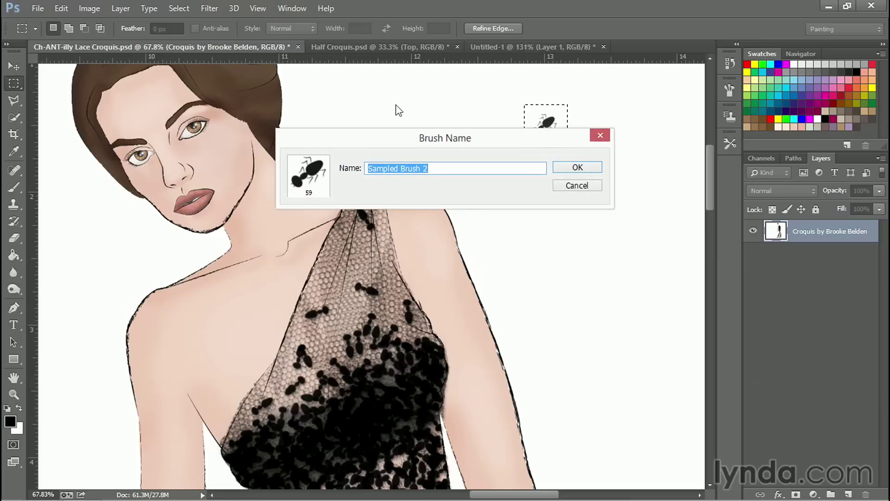
type("ant")
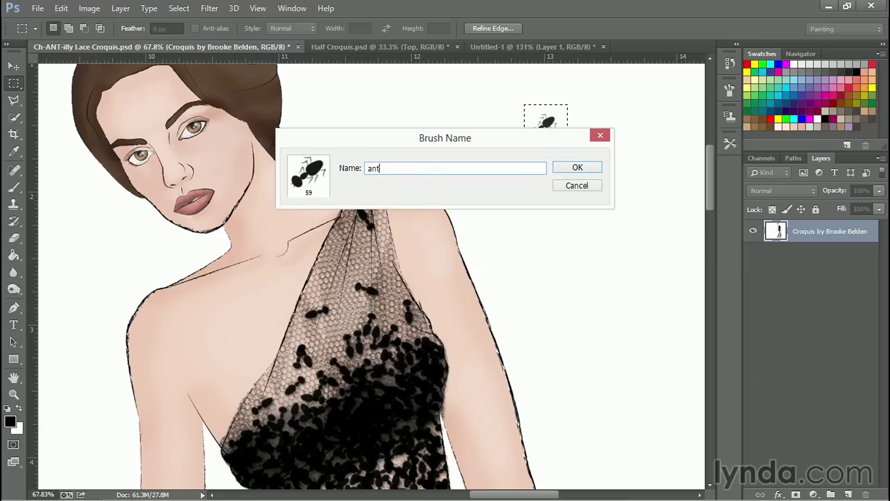
left_click(580, 168)
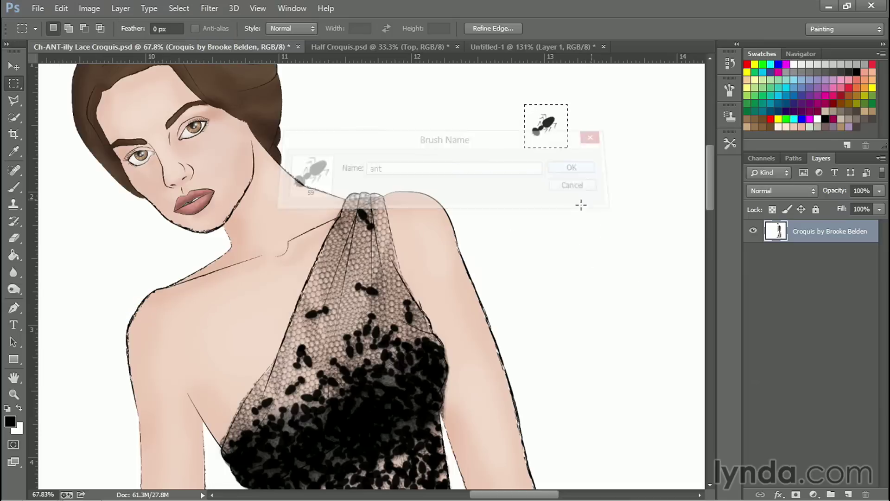
- Fill the sample ant with white to erase it, and deselect
left_click(19, 408)
key("alt+BackSpace")
key("ctrl+d")
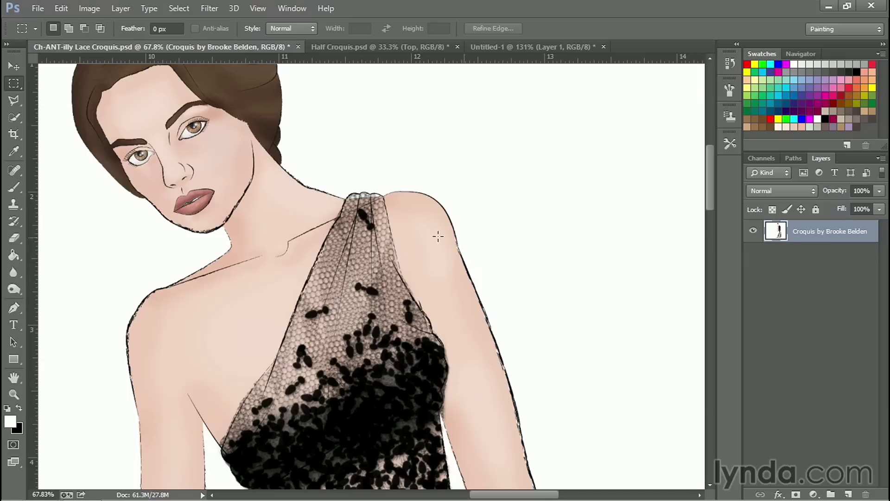
- Choose the new 59 px ant brush preset with black as the foreground colour
left_click(15, 187)
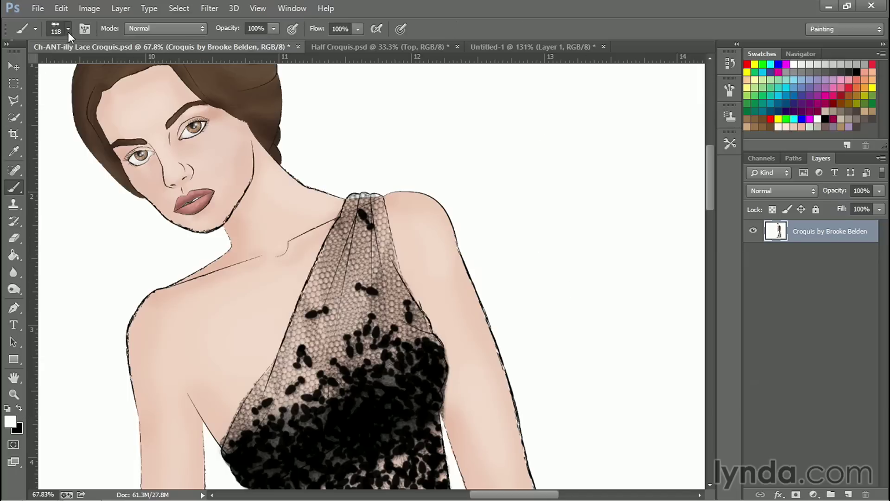
left_click(68, 28)
left_click(70, 190)
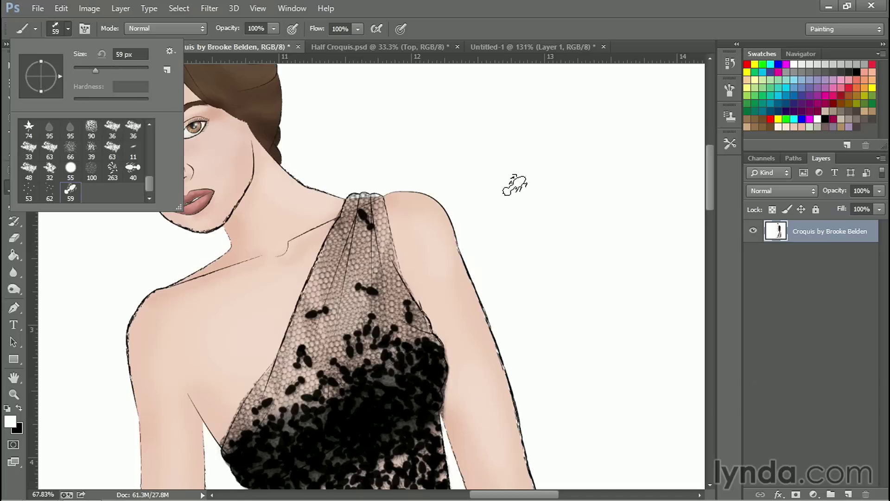
left_click(19, 408)
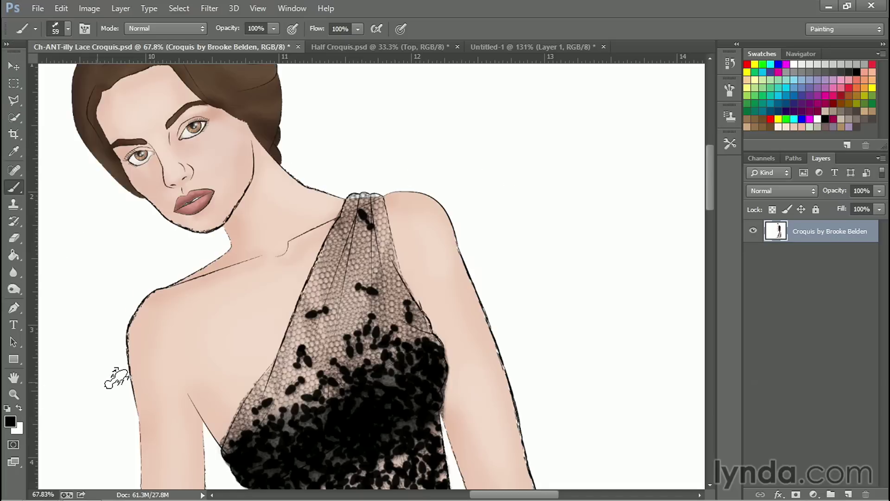
left_click(730, 89)
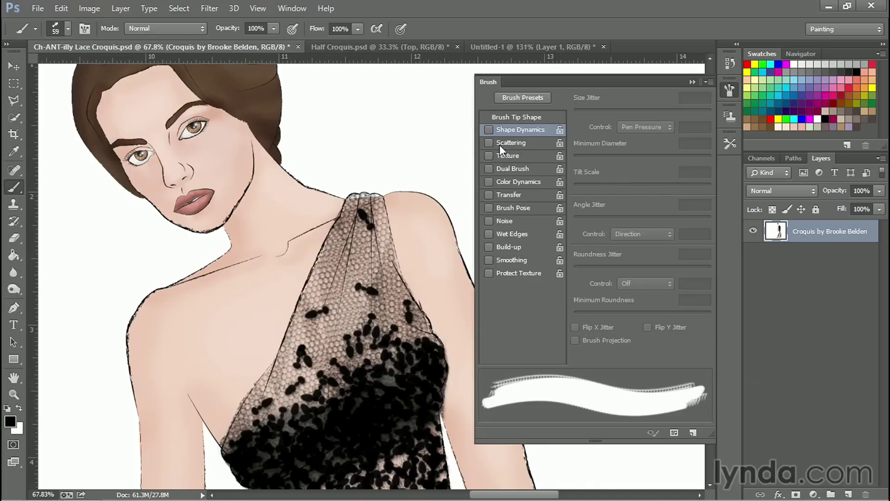
- Set the ant brush tip to 300% spacing and -47° angle, and enable Shape Dynamics
left_click(516, 117)
left_click_drag(579, 328, 683, 326)
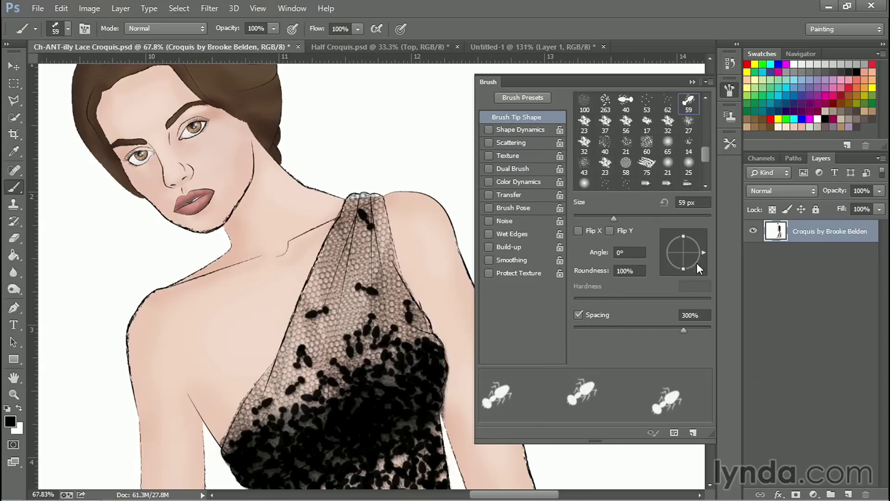
left_click_drag(703, 252, 692, 262)
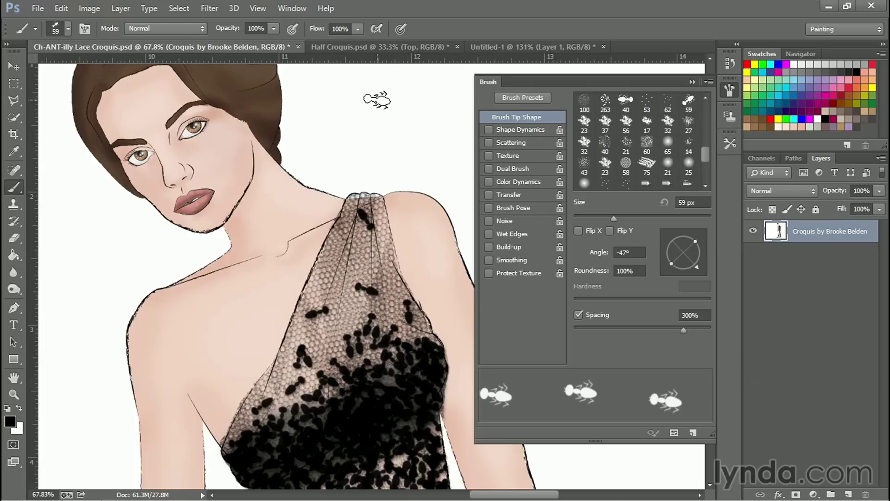
left_click(522, 130)
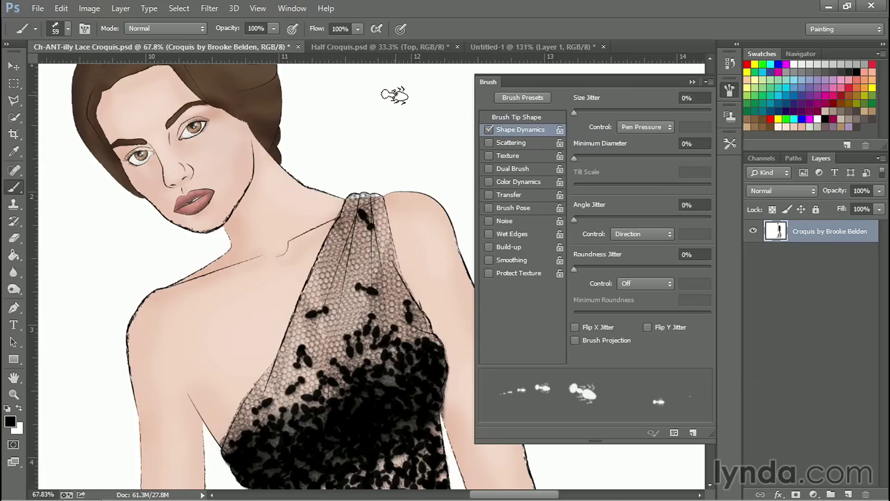
- Stamp two test ants, then set the Size Jitter Control to Off
left_click(413, 97)
left_click_drag(447, 128, 448, 143)
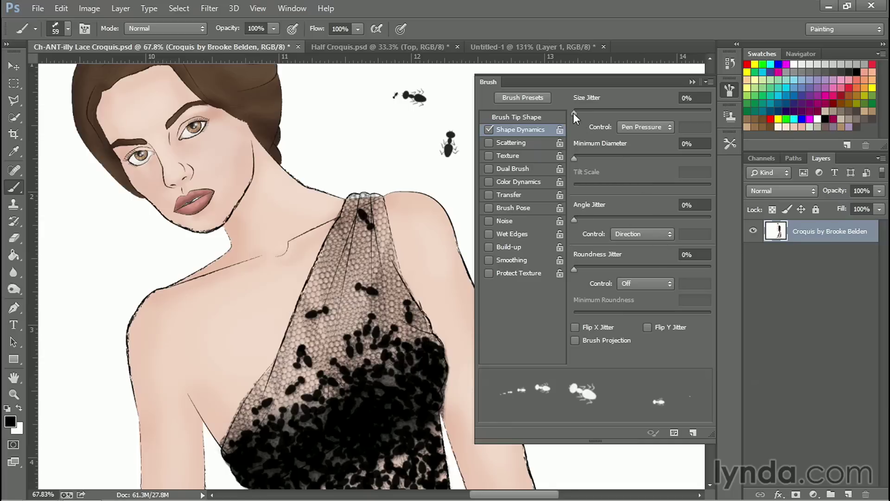
left_click(668, 129)
left_click(644, 140)
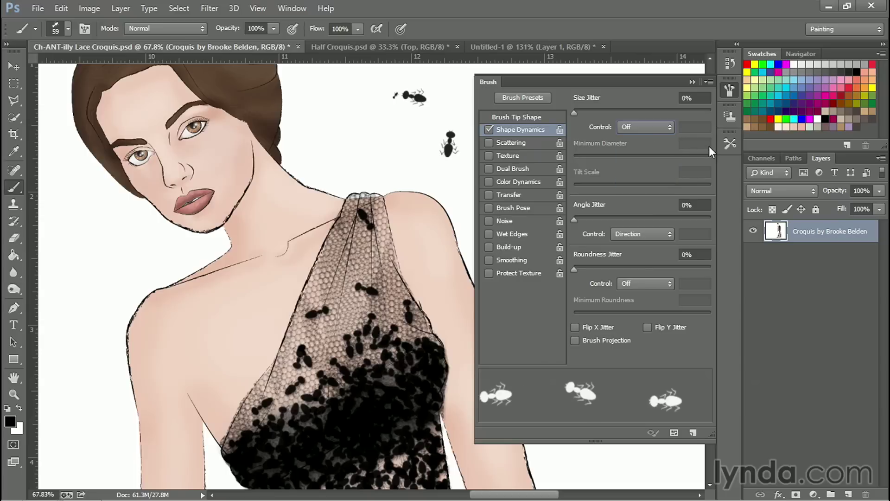
- Paint a curving trail of single ants beside the figure toward the arm
left_click(690, 82)
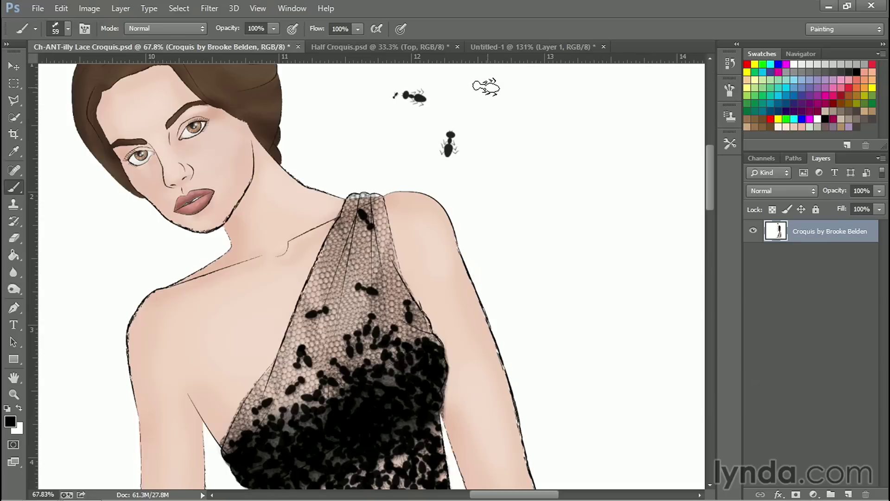
left_click(486, 85)
left_click(533, 134)
mouse_move(538, 160)
left_mouse_down()
mouse_move(536, 304)
mouse_move(576, 393)
mouse_move(659, 380)
mouse_move(654, 255)
mouse_move(620, 163)
mouse_move(636, 115)
mouse_move(657, 101)
left_mouse_up()
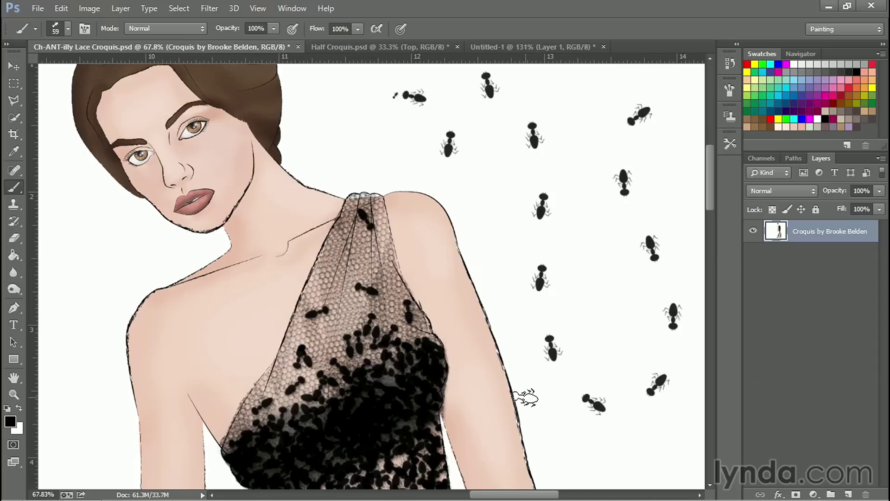
- Enable Scattering on the ant brush with Count 5 and Scatter 338%
left_click(730, 90)
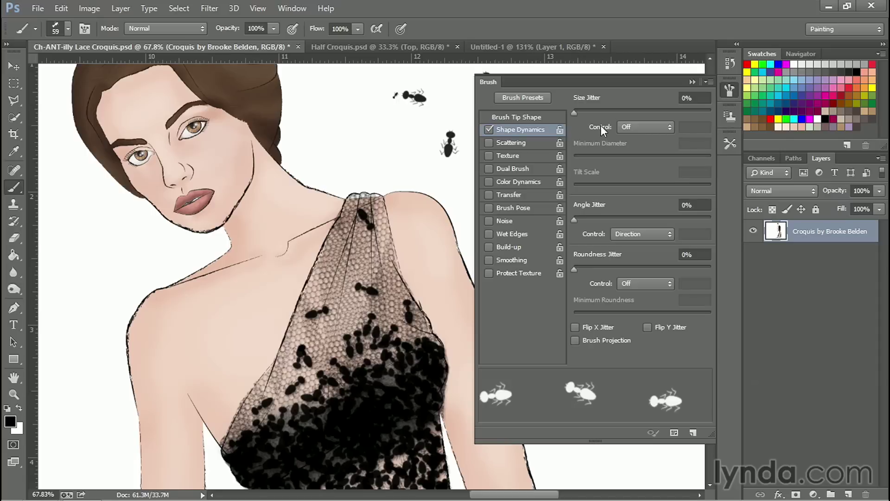
left_click(514, 142)
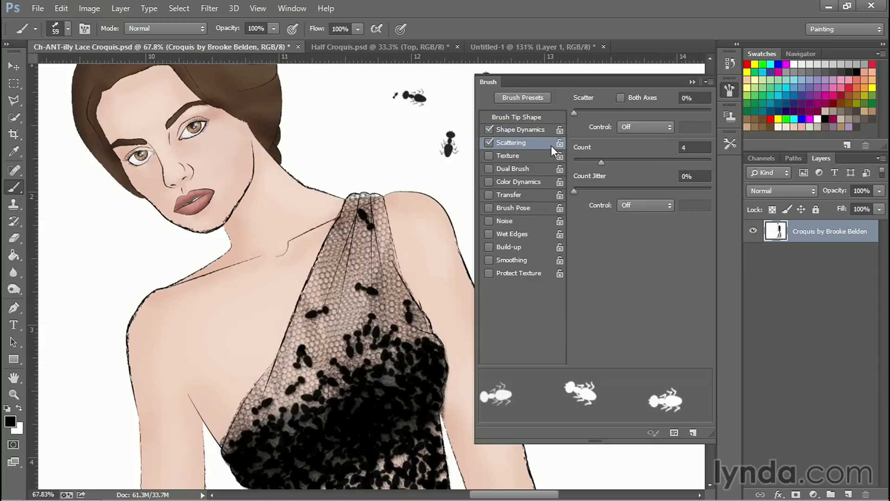
left_click_drag(603, 161, 613, 159)
left_click_drag(577, 110, 622, 111)
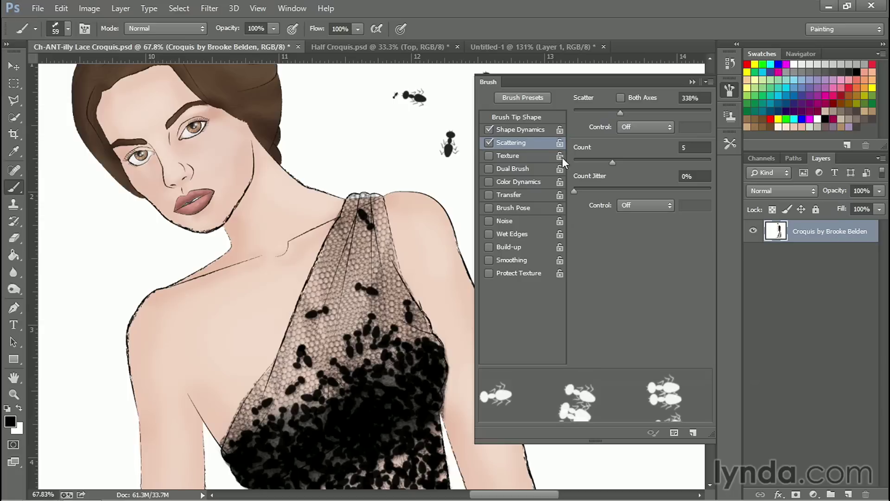
- Set Brush Tip spacing to 100% and Shape Dynamics Angle Jitter to 7%
left_click(527, 117)
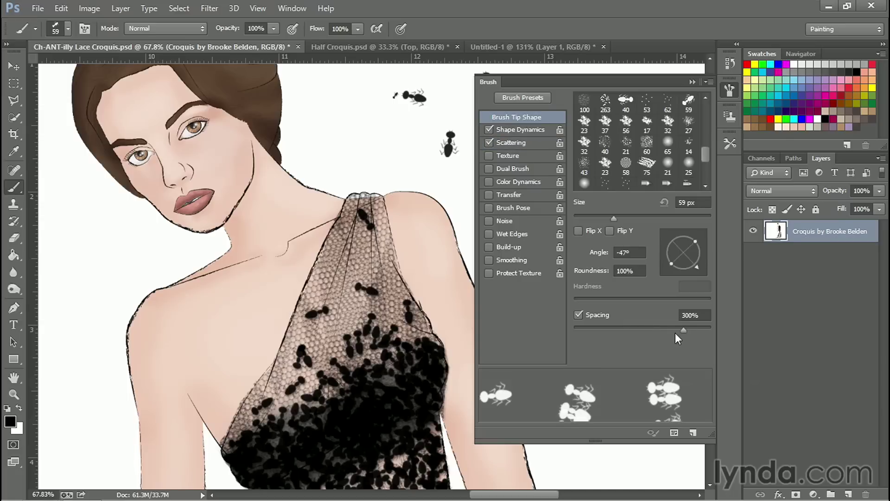
left_click_drag(674, 333, 641, 330)
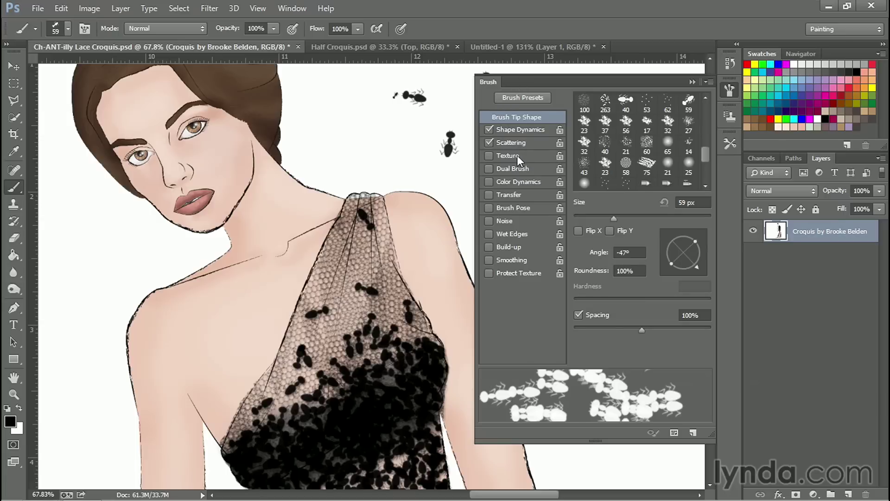
left_click(528, 130)
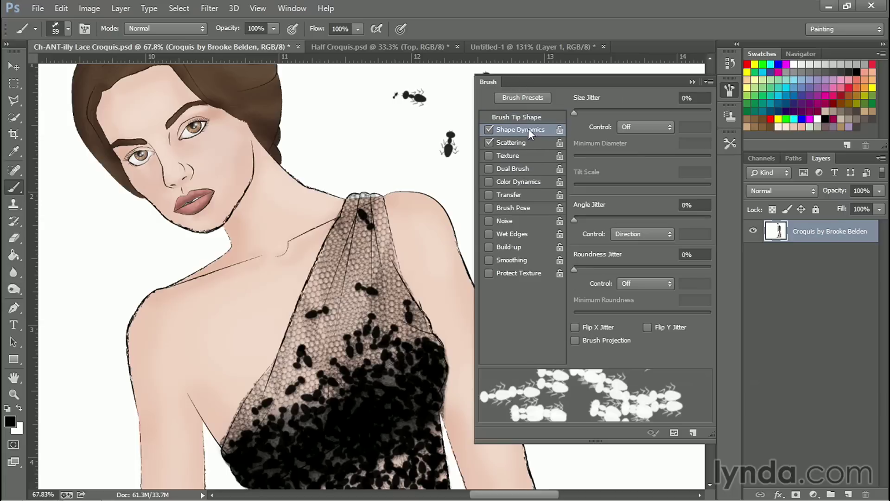
left_click(582, 219)
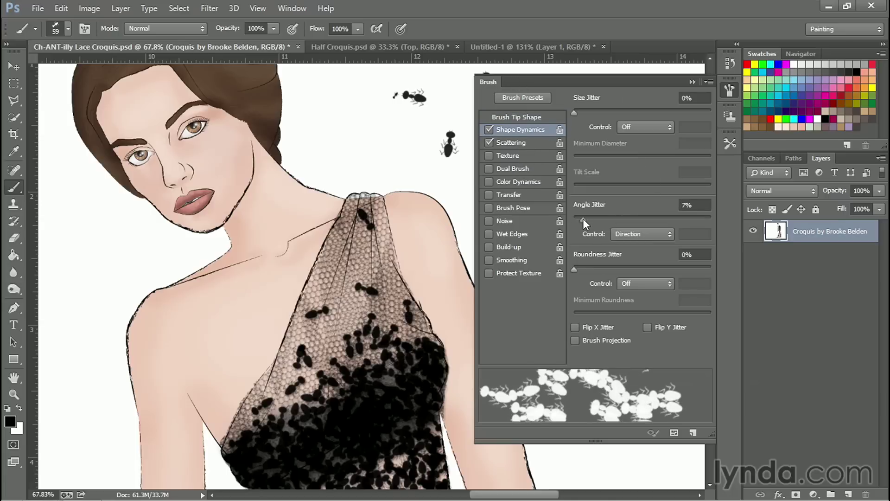
left_click(692, 82)
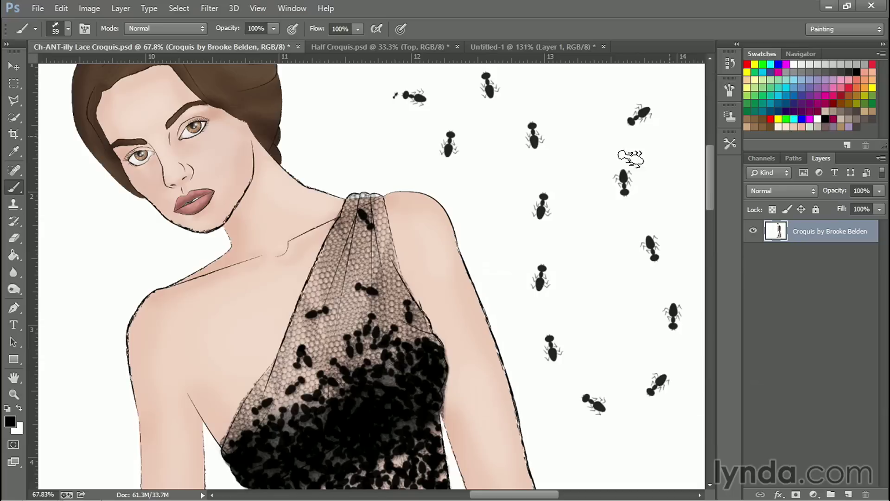
left_click(15, 394)
- Zoom out and paint an S-shaped swarm of scattered ants left of the figure
left_click_drag(529, 258, 528, 257)
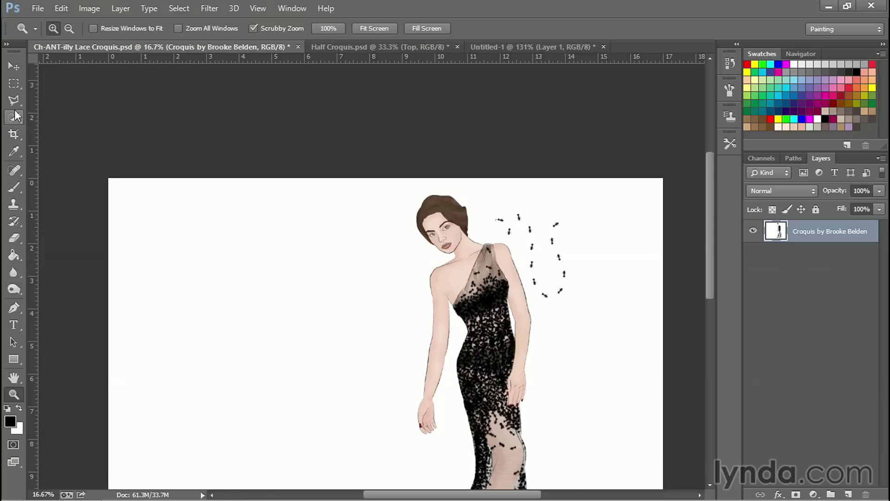
left_click(15, 186)
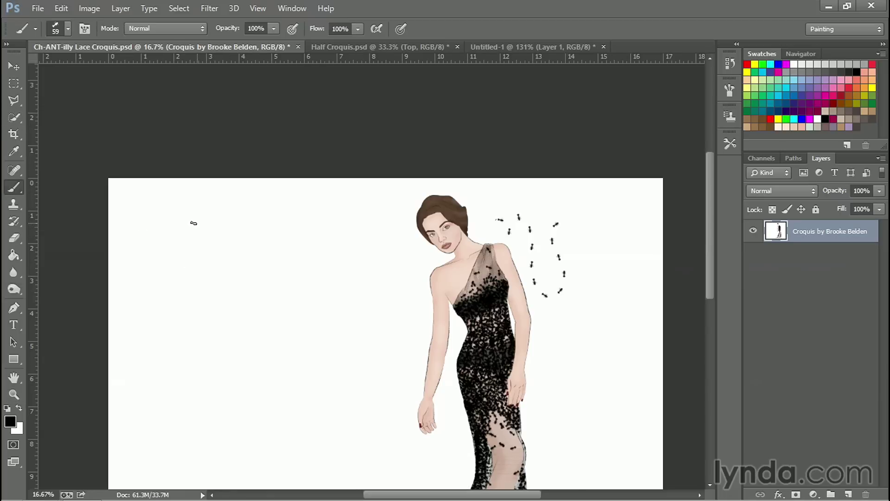
mouse_move(183, 217)
left_mouse_down()
mouse_move(212, 229)
mouse_move(262, 283)
mouse_move(298, 384)
mouse_move(365, 320)
mouse_move(362, 230)
mouse_move(416, 327)
left_mouse_up()
mouse_move(590, 401)
left_mouse_down()
mouse_move(506, 292)
mouse_move(511, 268)
left_mouse_up()
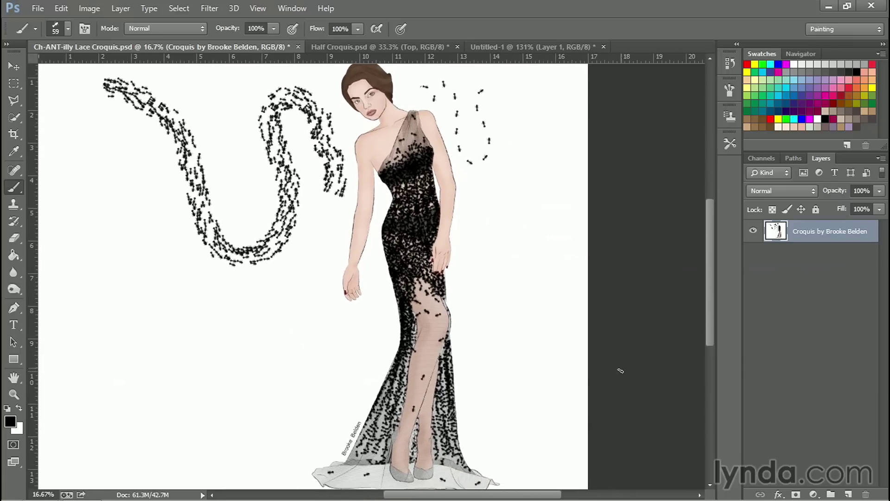